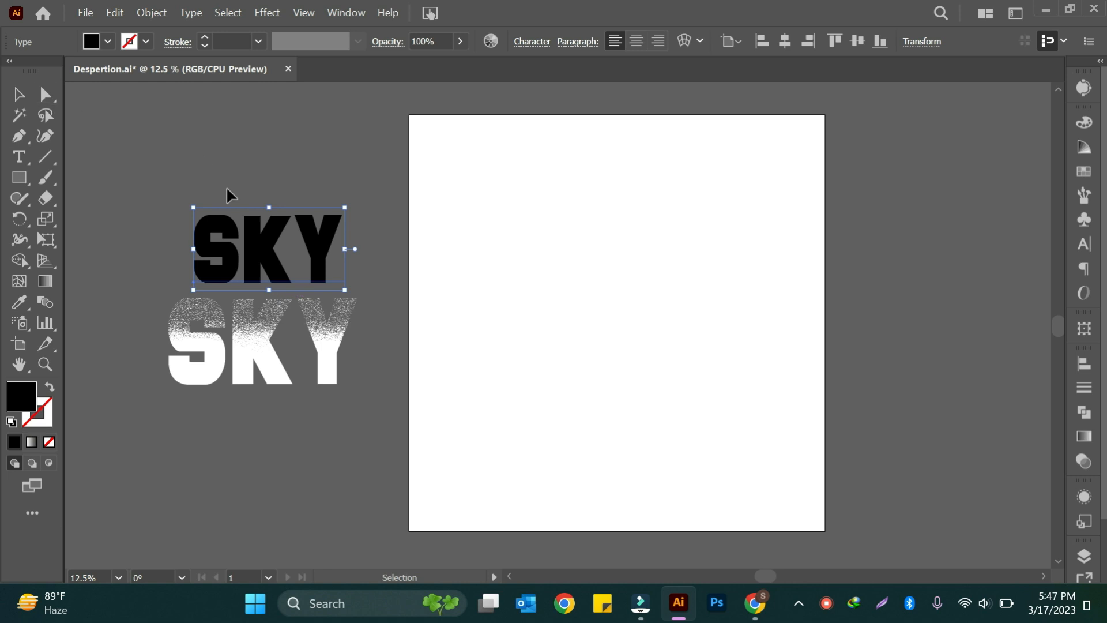
Create a 2500 px by 2500 px square with the Rectangle tool on the artboard
click(19, 178)
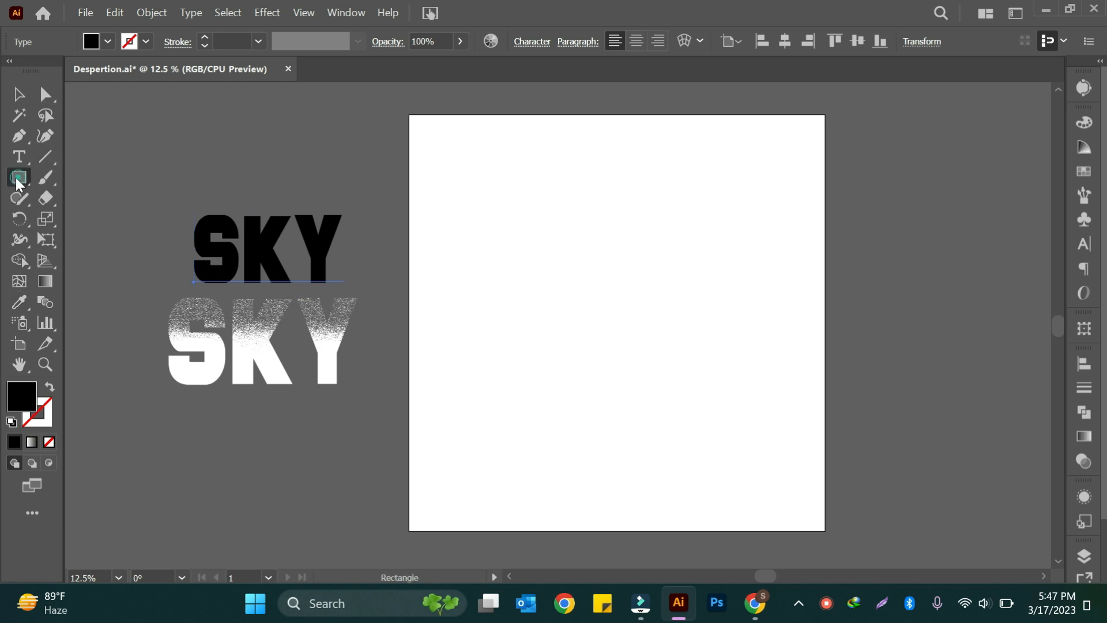
click(547, 240)
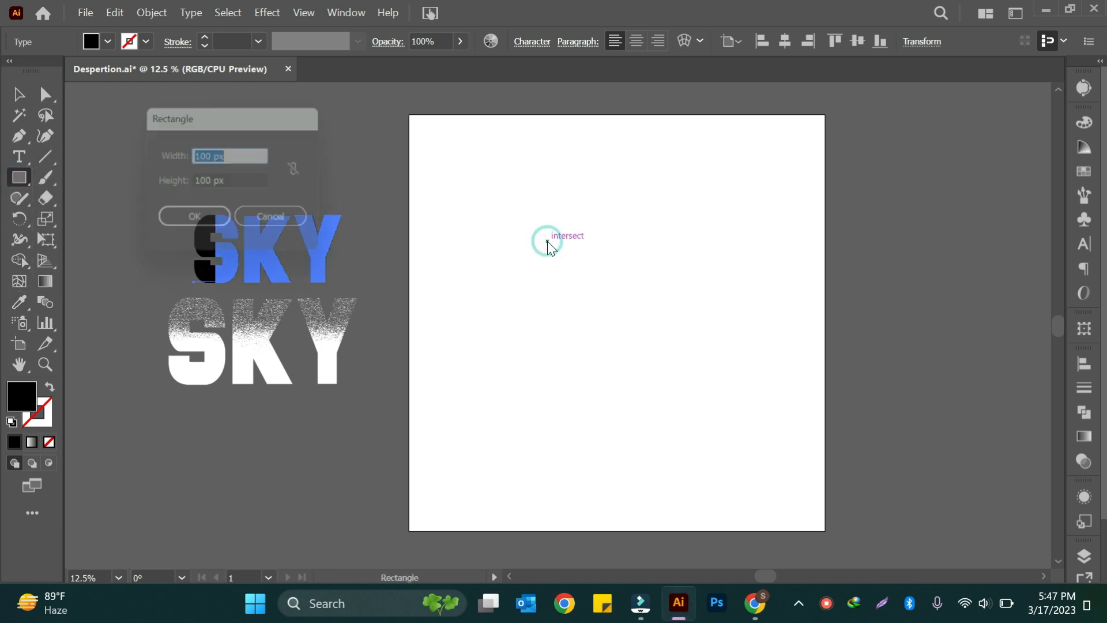
drag(215, 156, 182, 157)
key(BackSpace)
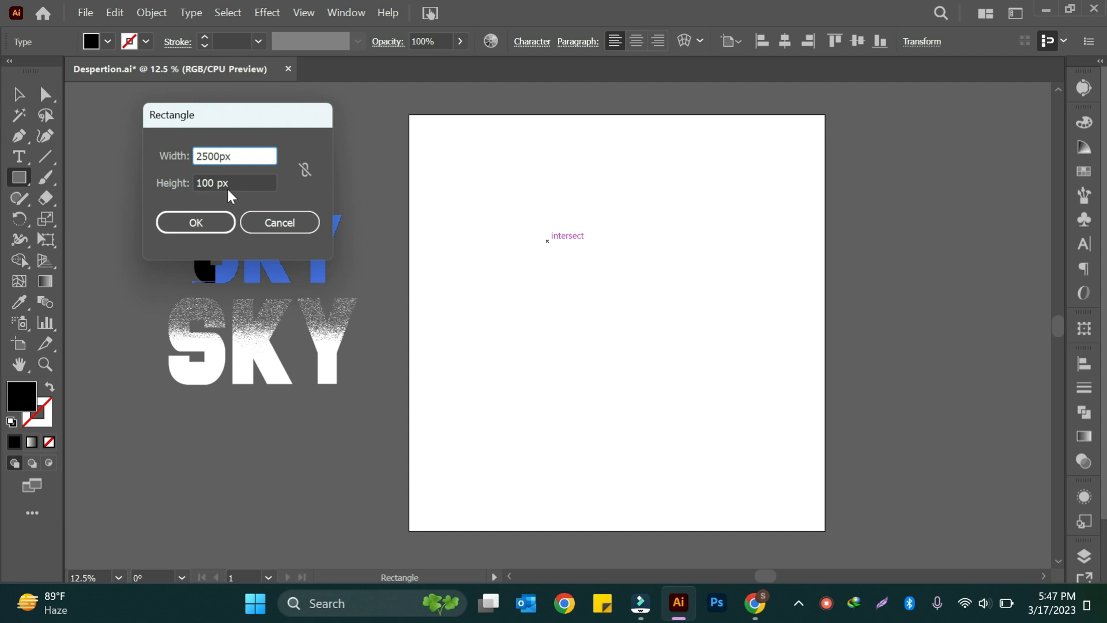
click(212, 182)
double_click(207, 182)
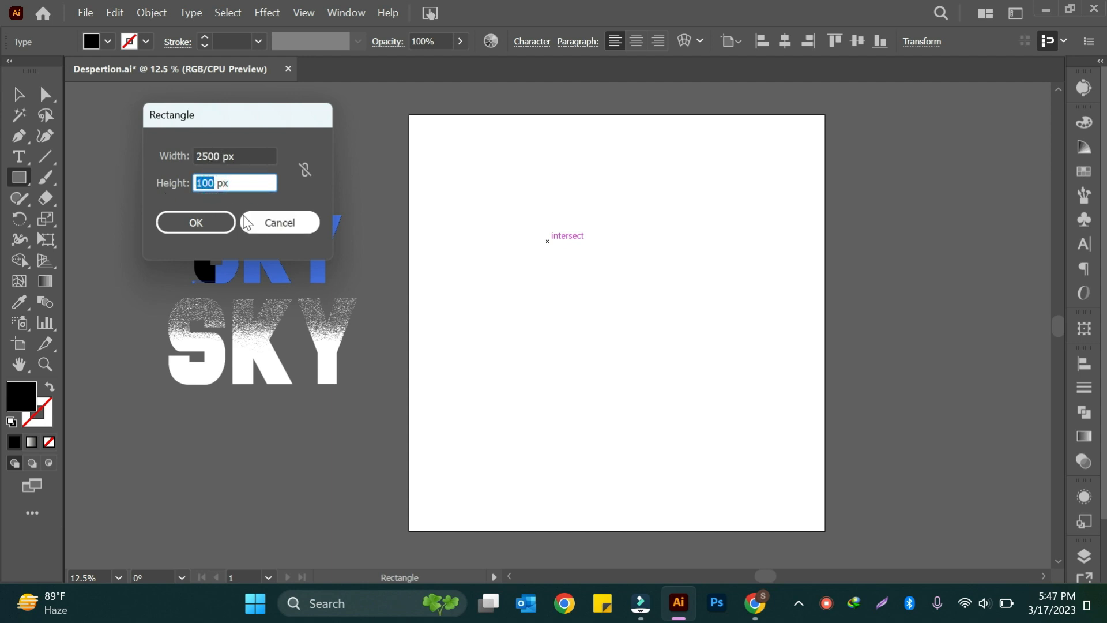
text(2500)
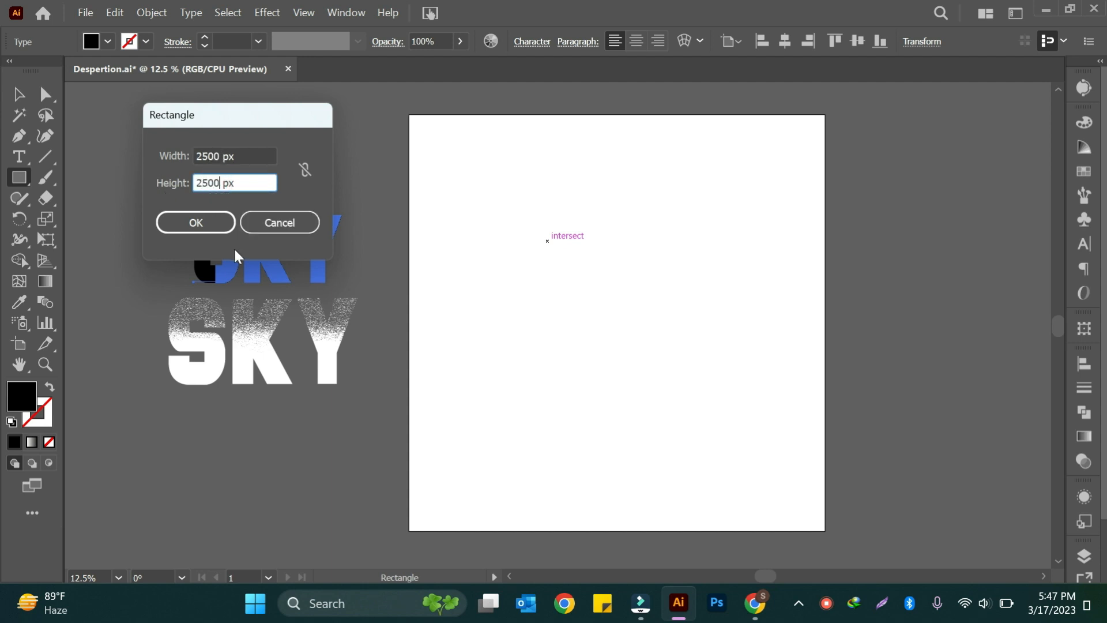
click(201, 220)
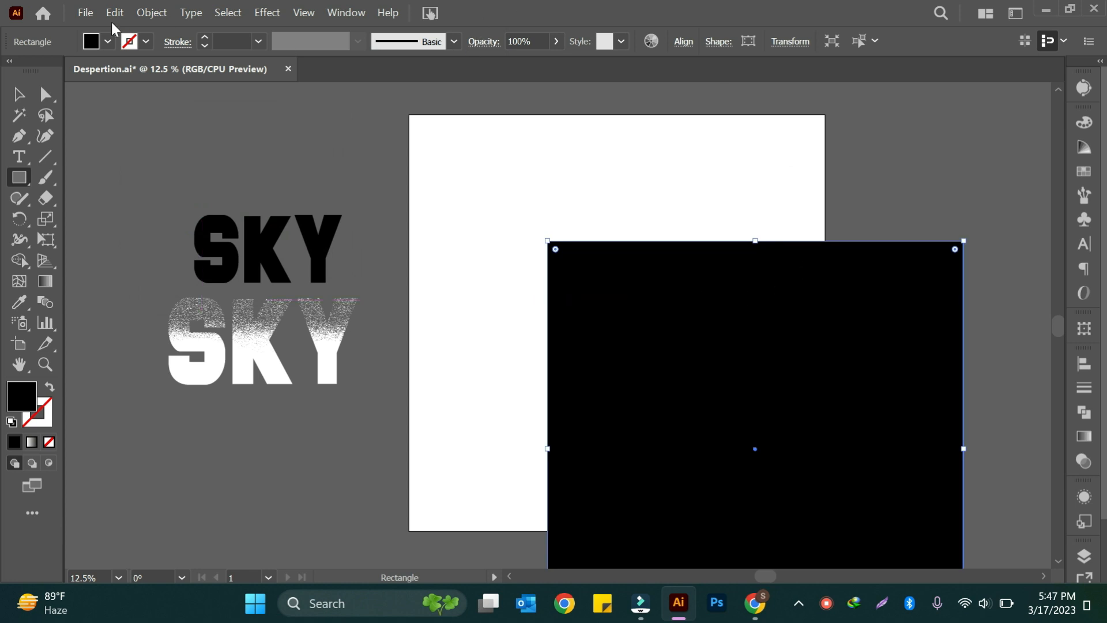
Fill the square with medium blue, center it horizontally and vertically on the artboard, and deselect it
click(107, 42)
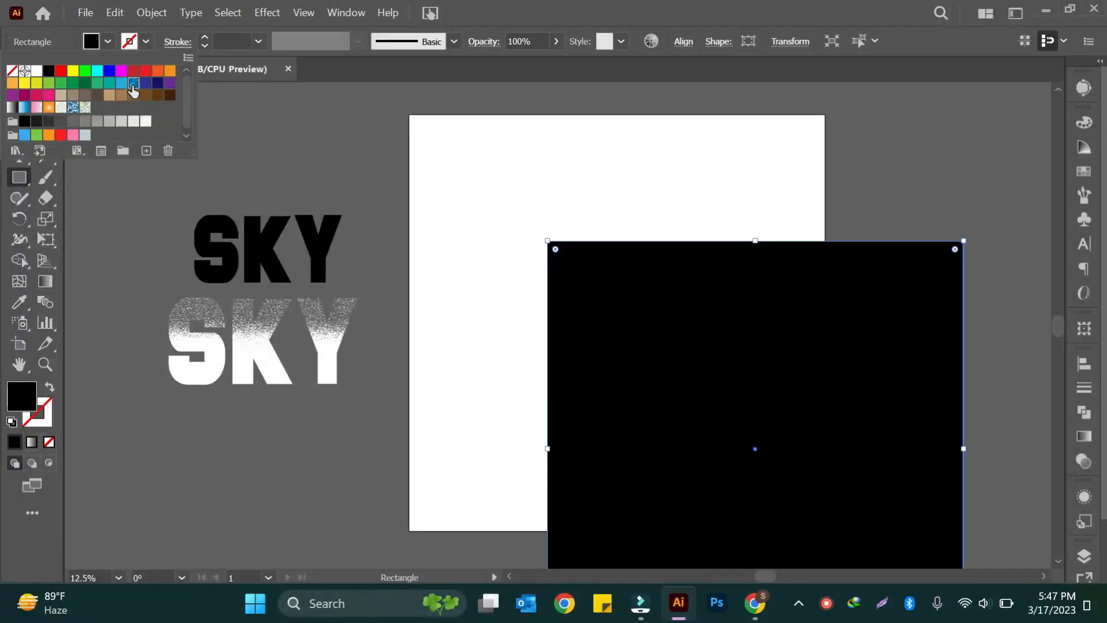
click(134, 84)
click(684, 44)
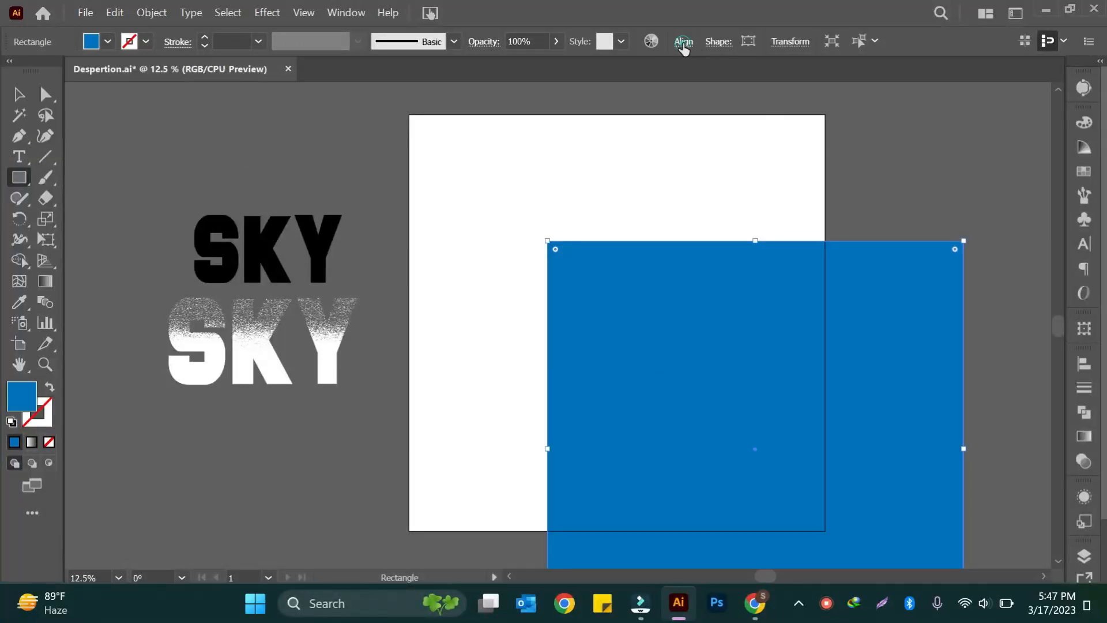
click(683, 44)
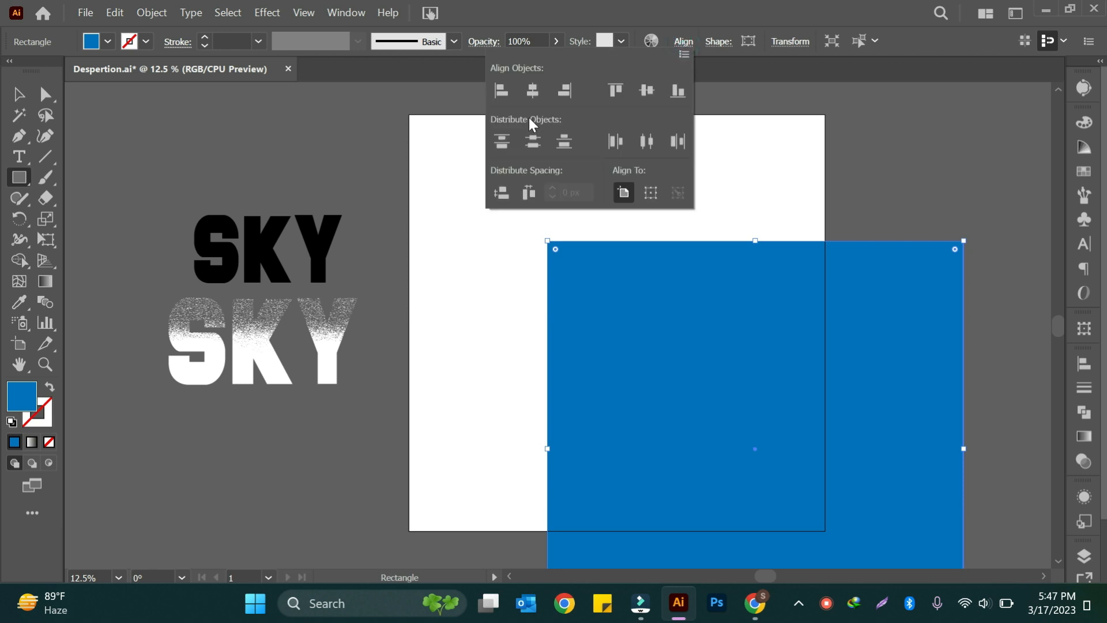
click(534, 94)
click(643, 90)
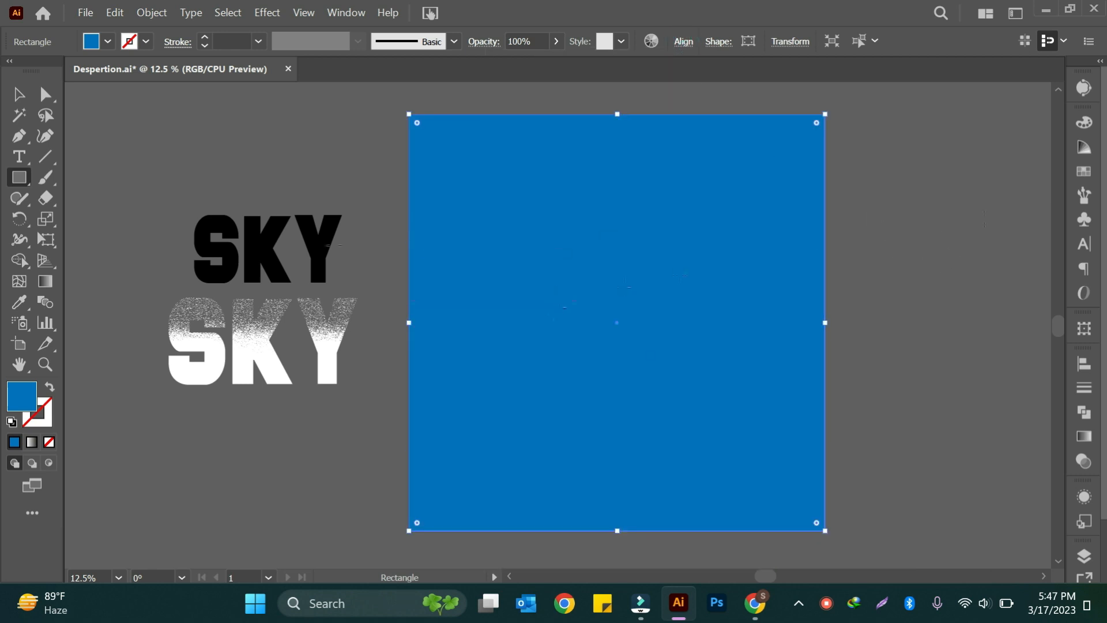
key(v)
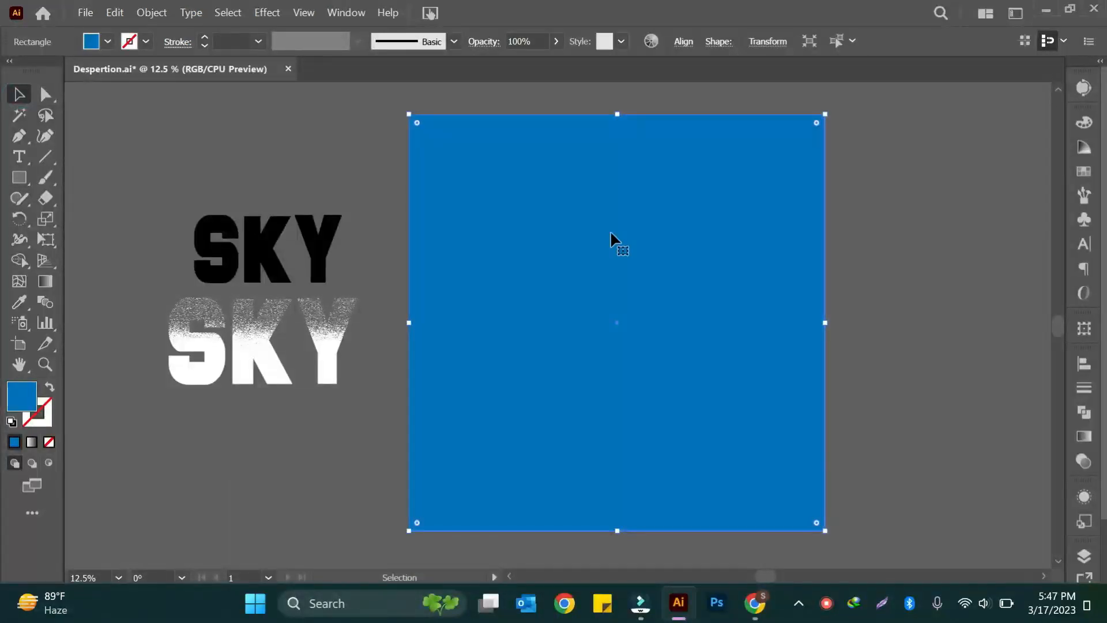
key(ctrl+shift+a)
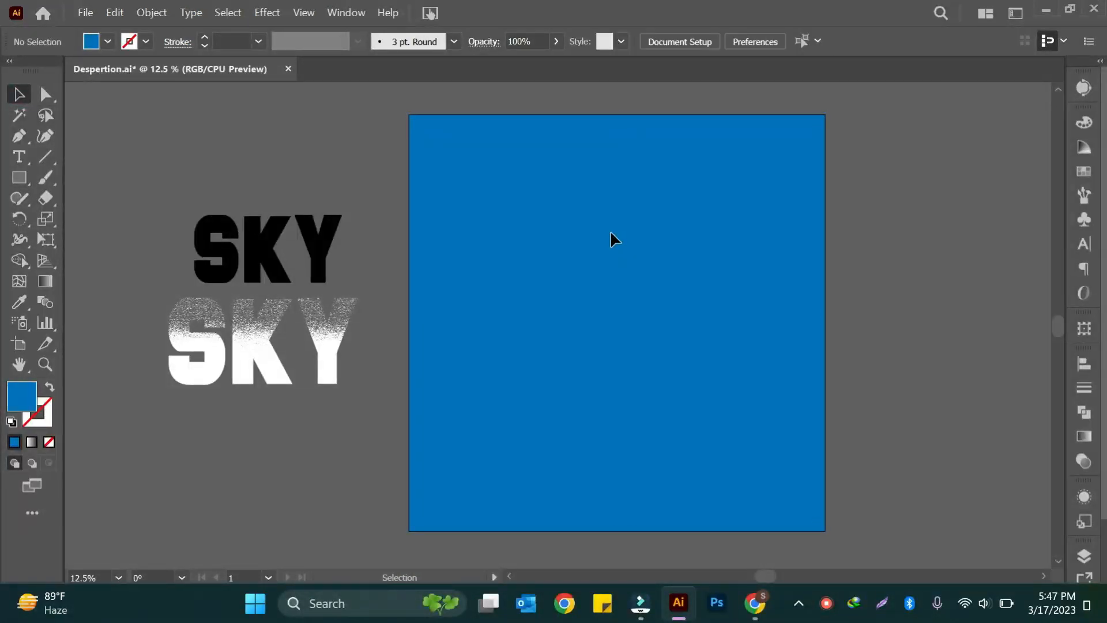
Place a copy of the black SKY text on the blue square and bring it to the front
drag(332, 253, 659, 343)
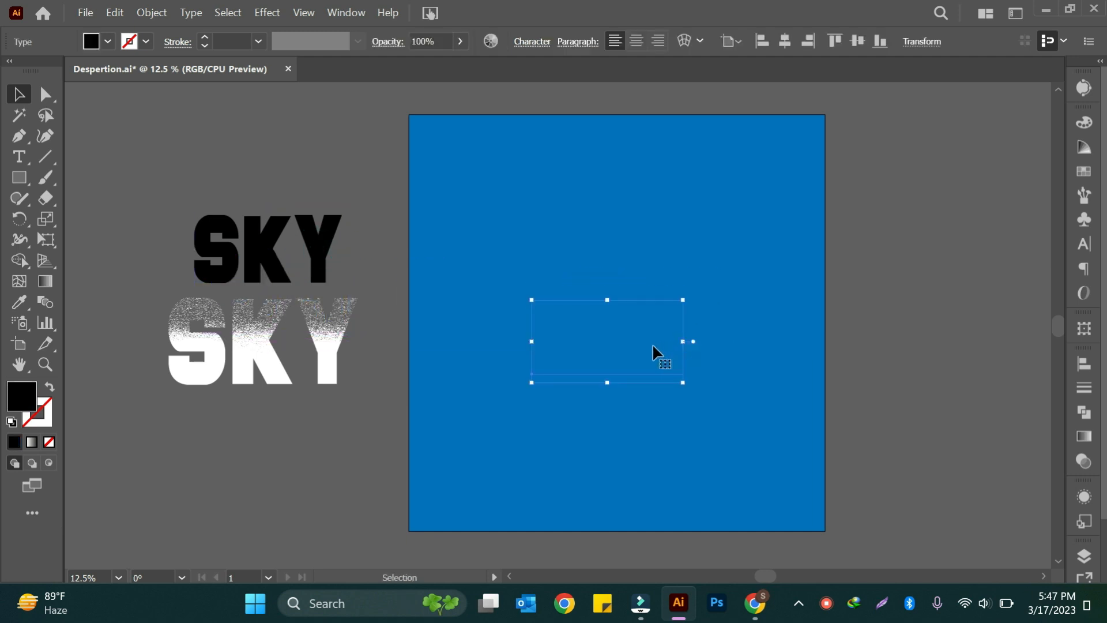
right_click(654, 343)
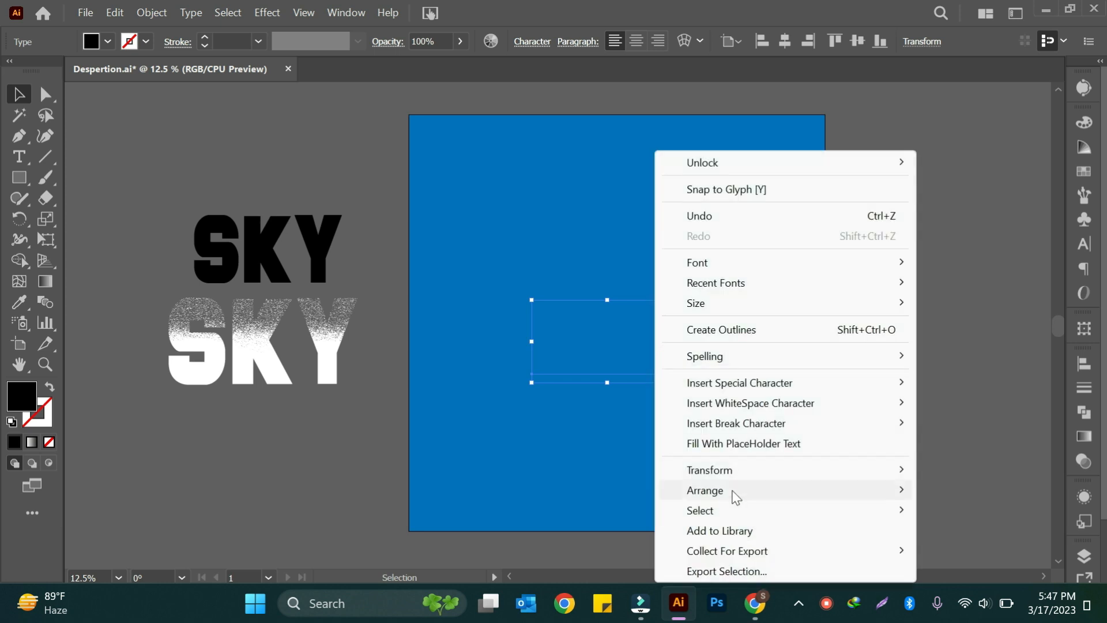
mouse_move(729, 492)
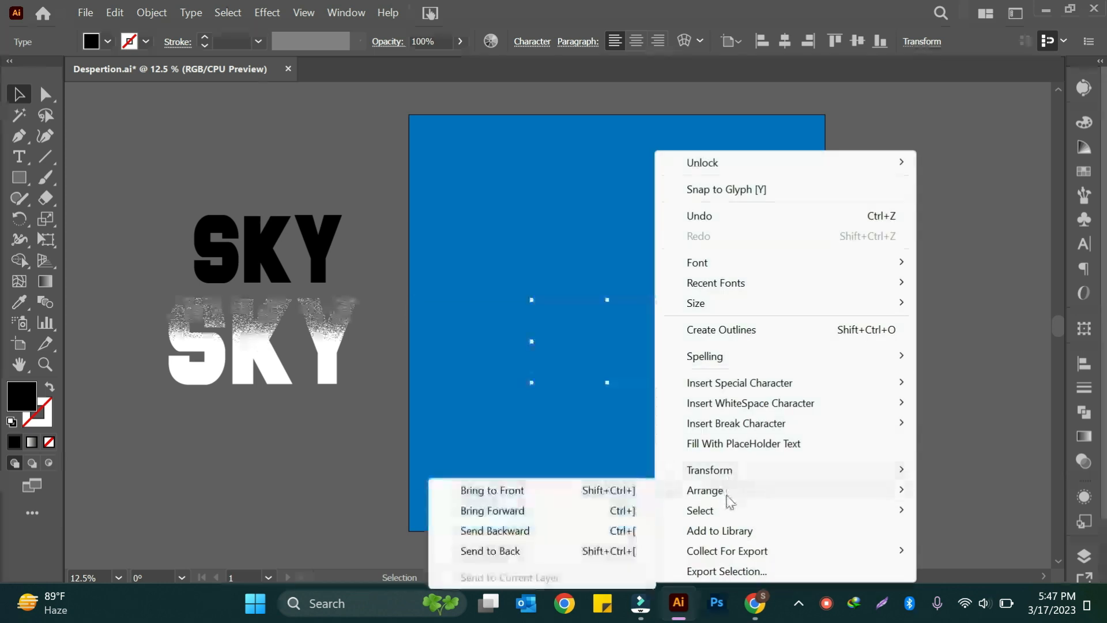
click(541, 496)
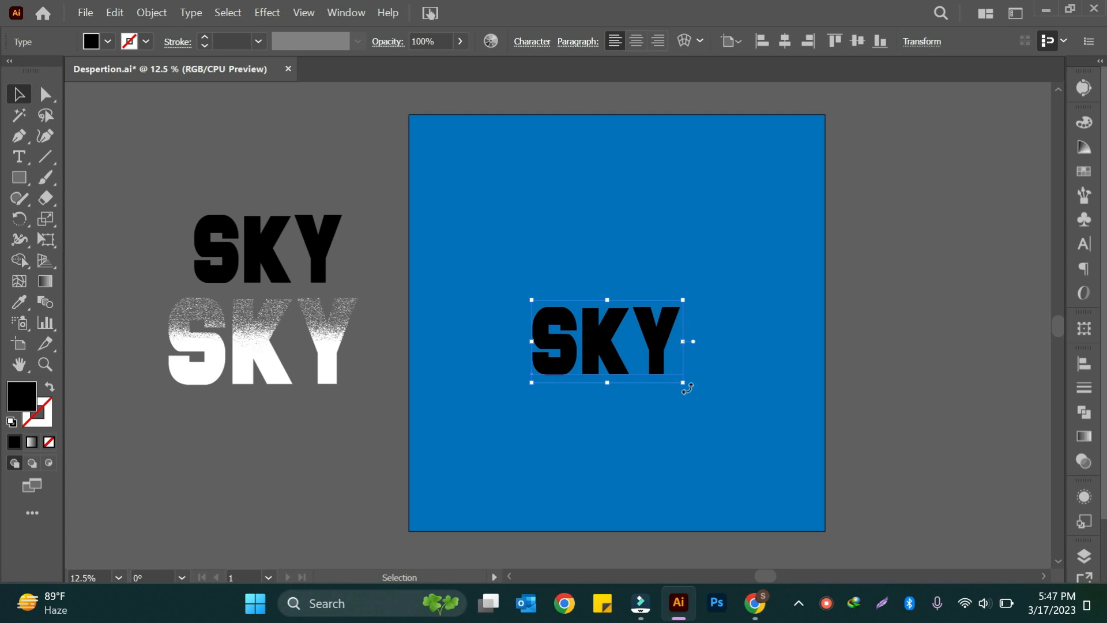
Enlarge the SKY copy to span most of the blue square's width, center it, and stretch it slightly taller
drag(683, 383, 771, 456)
drag(714, 391, 725, 391)
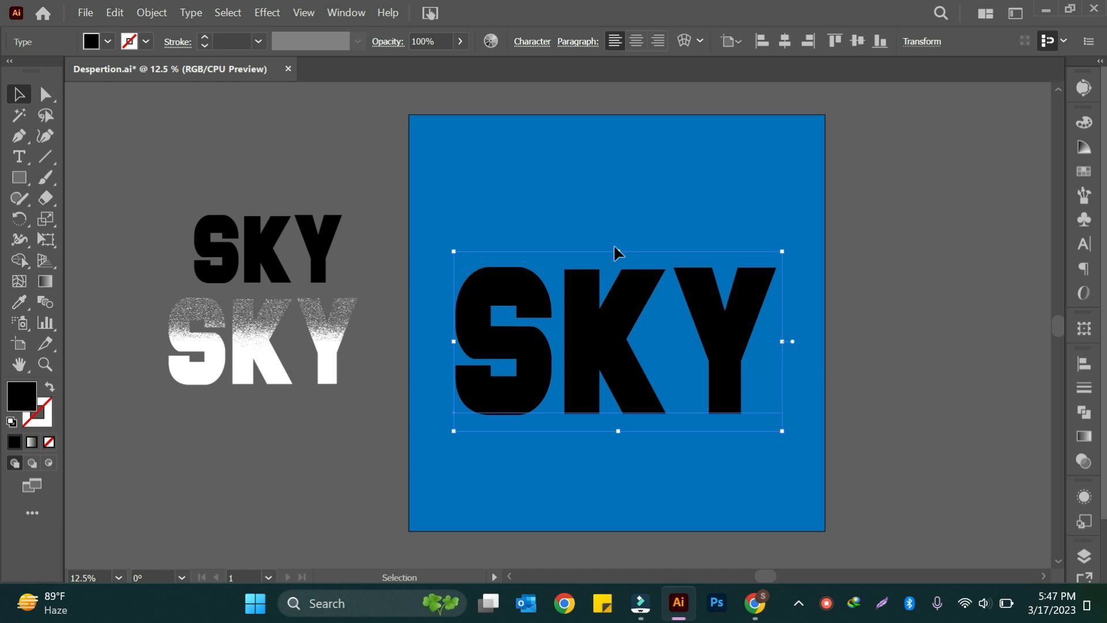
drag(618, 250, 618, 231)
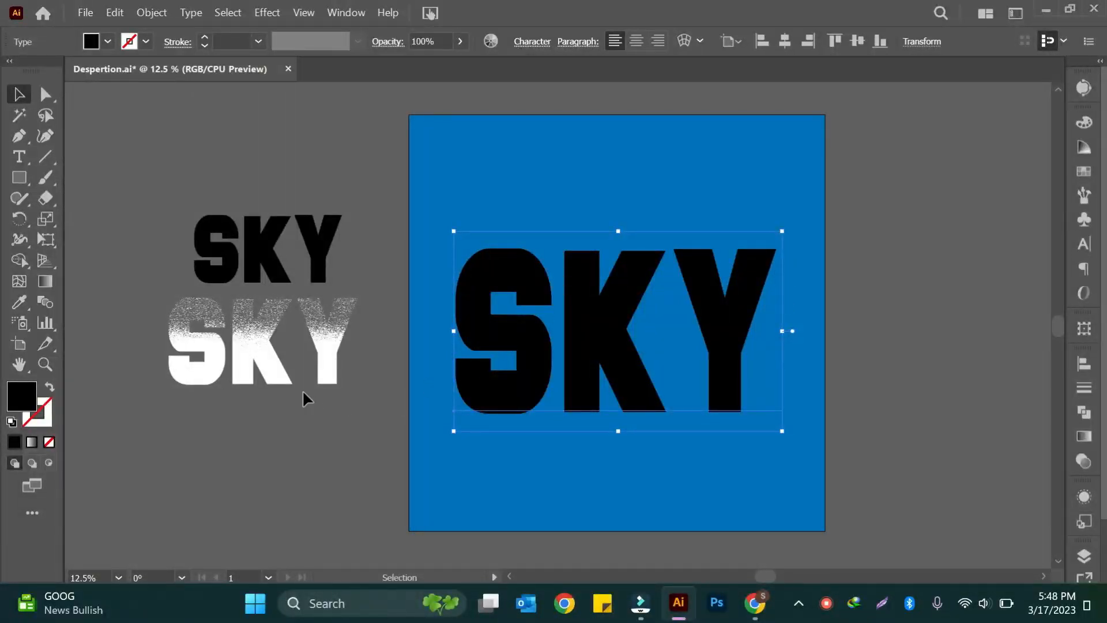
Examine the speckled dispersion on the upper half of the white SKY sample beside the artboard
key(ctrl+space)
click(323, 341)
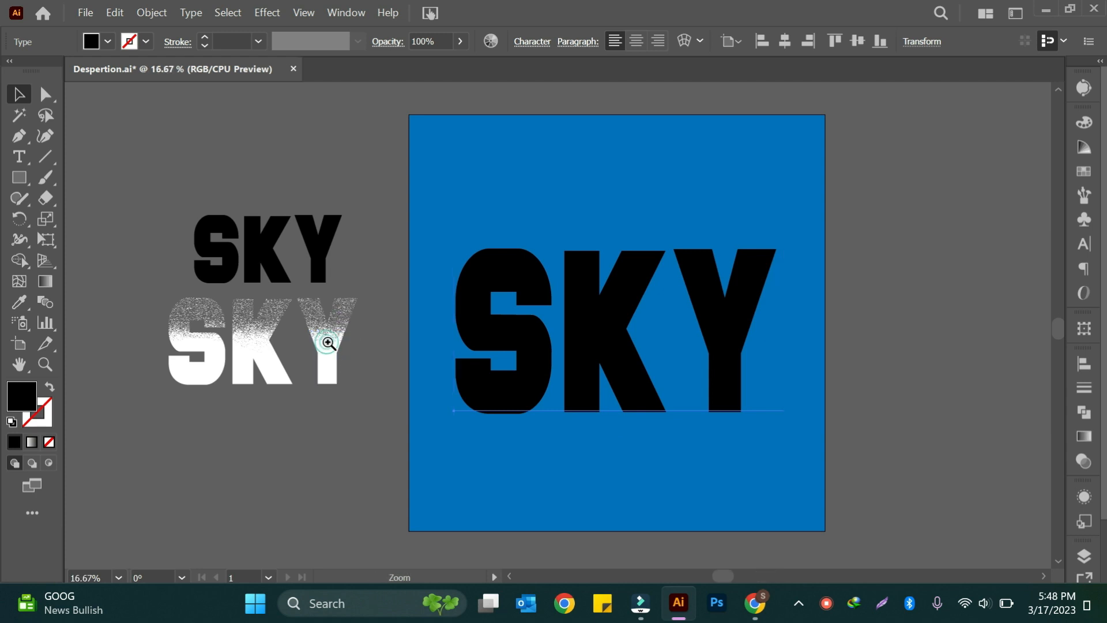
click(601, 337)
click(558, 334)
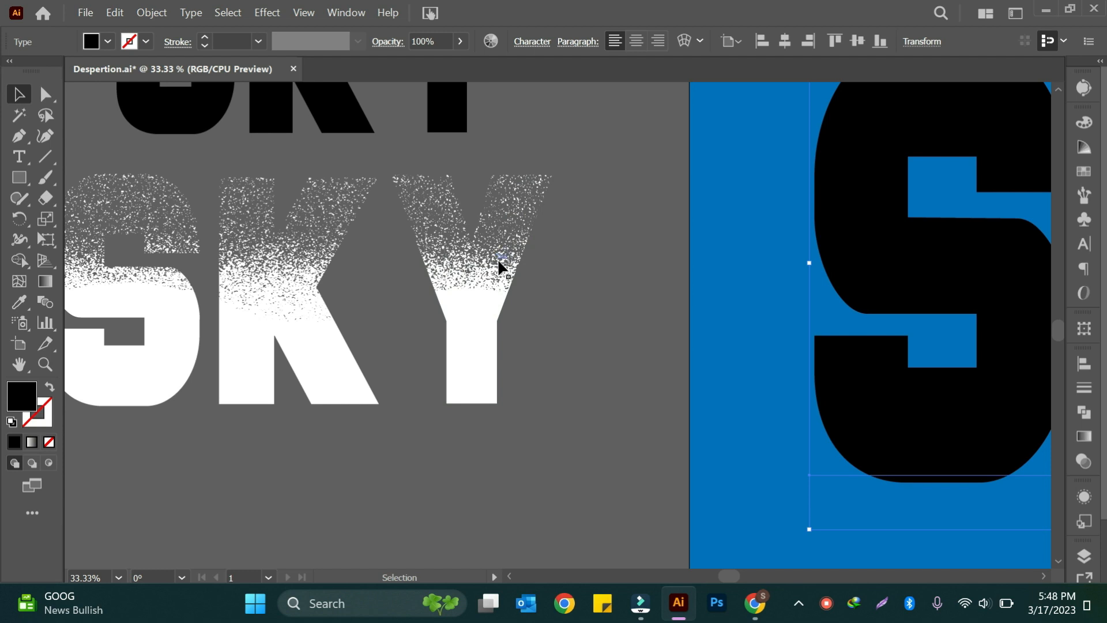
ctrl+alt+click(638, 321)
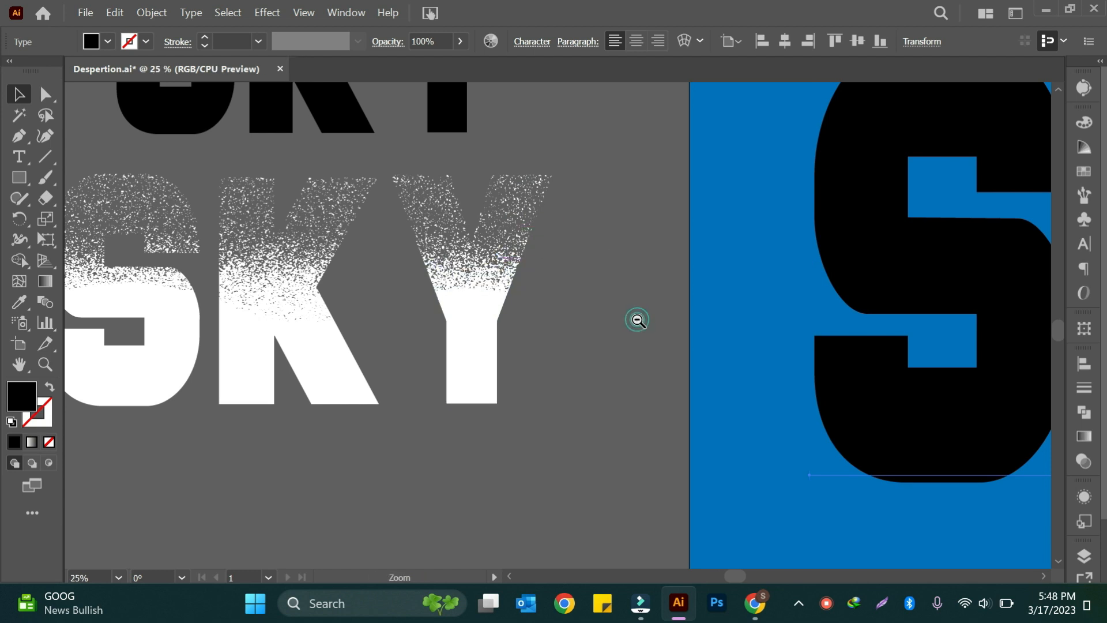
ctrl+alt+click(709, 323)
ctrl+alt+click(772, 328)
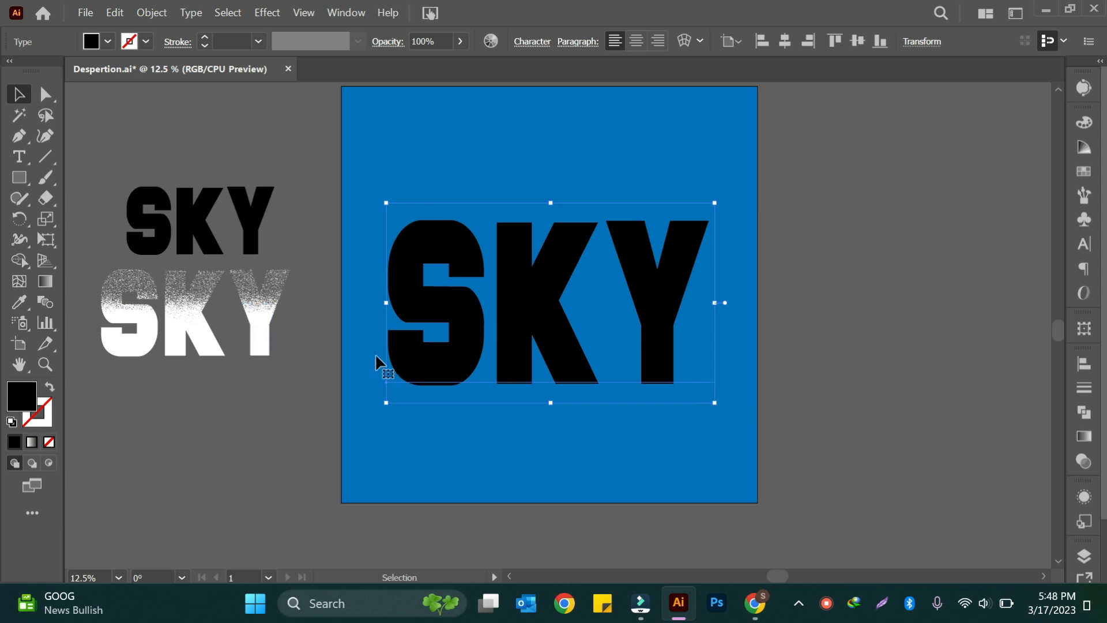
Convert the large SKY text on the blue square to outlines and keep the resulting group selected
right_click(652, 360)
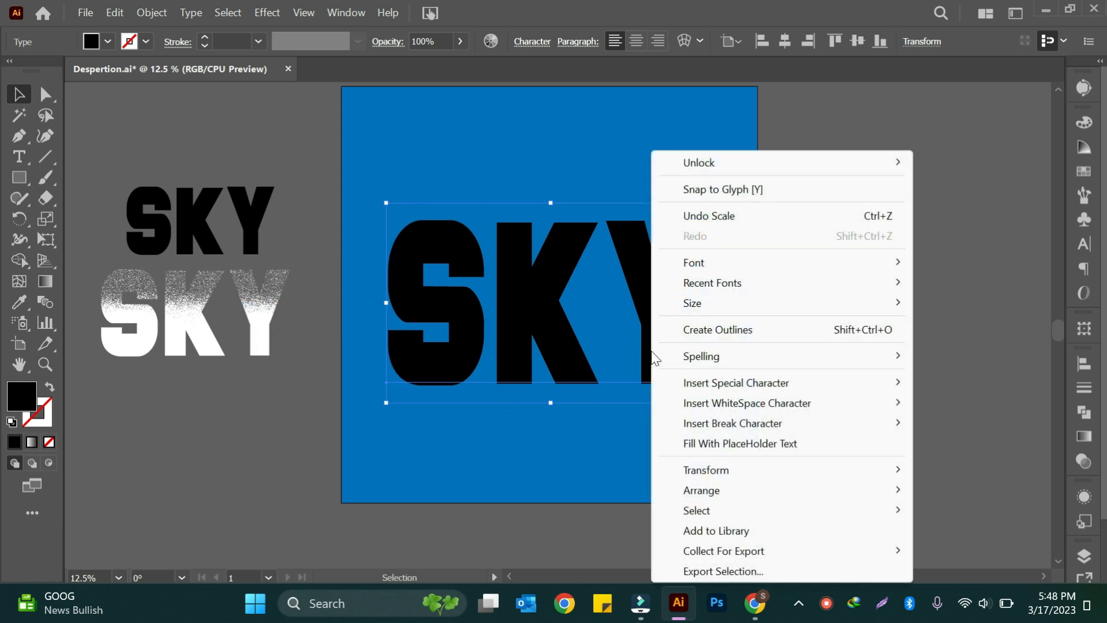
click(782, 337)
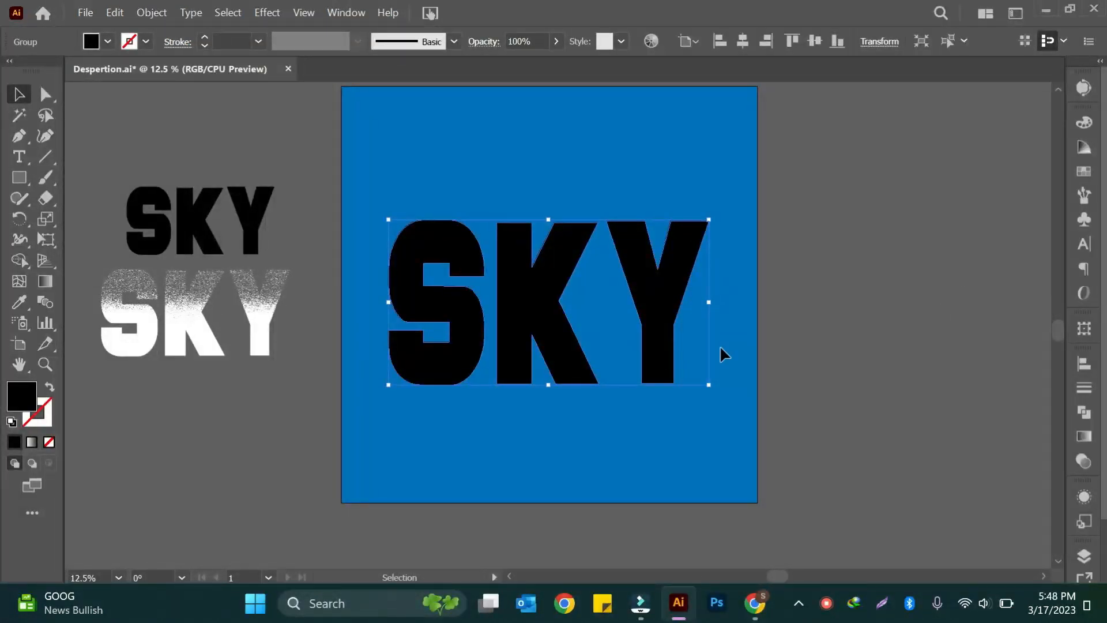
click(730, 359)
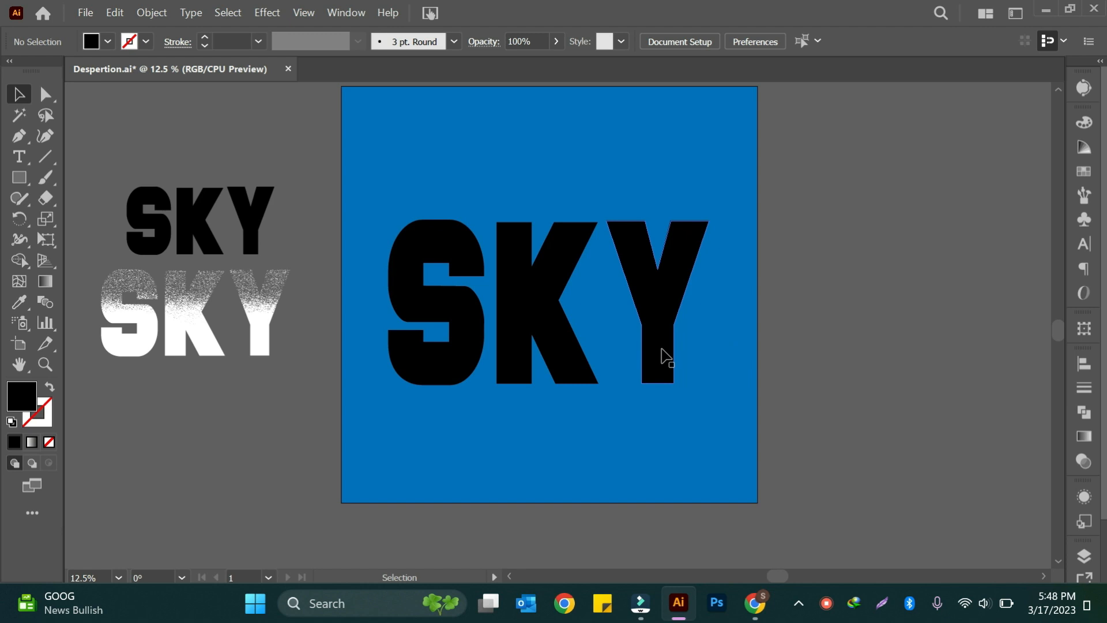
click(662, 350)
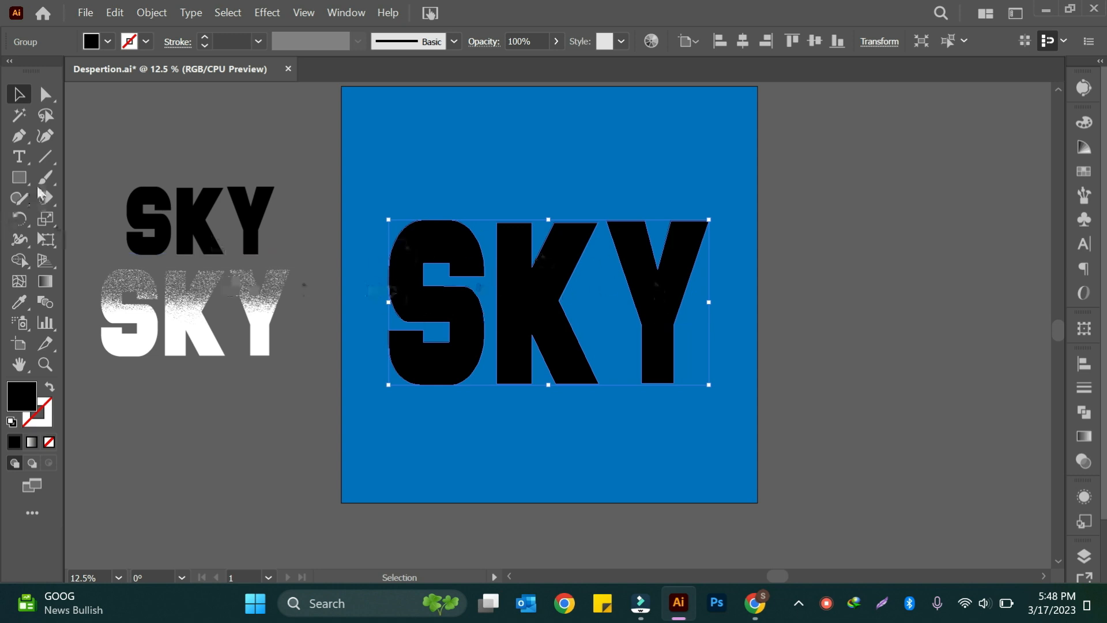
With the Pen tool, draw a wavy path across the middle of the SKY letters, extending slightly past the S
click(19, 137)
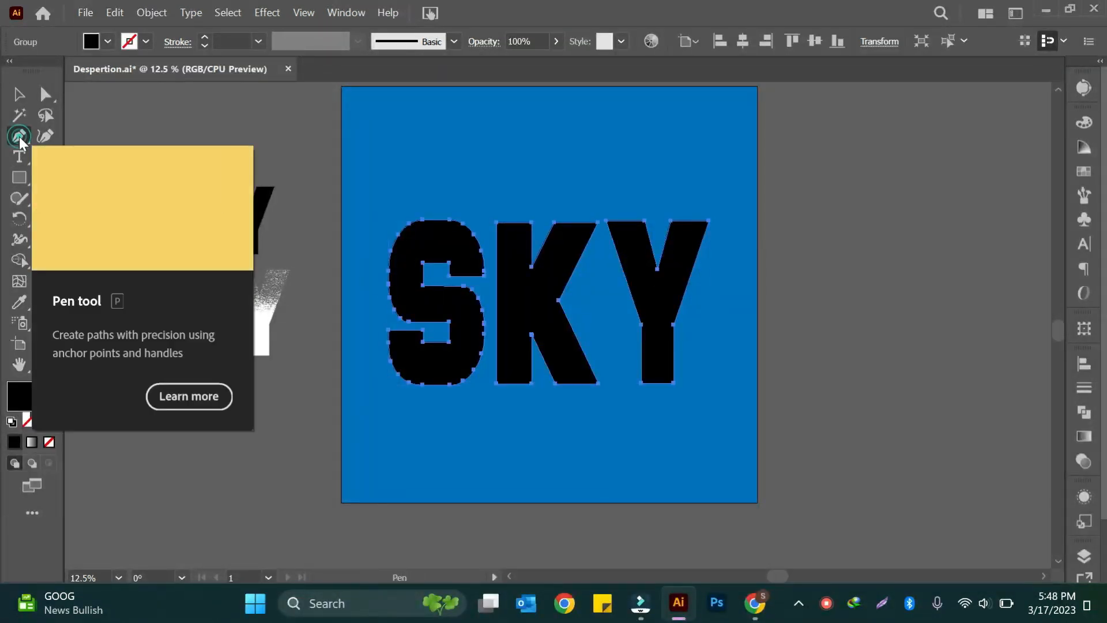
right_click(19, 136)
click(97, 139)
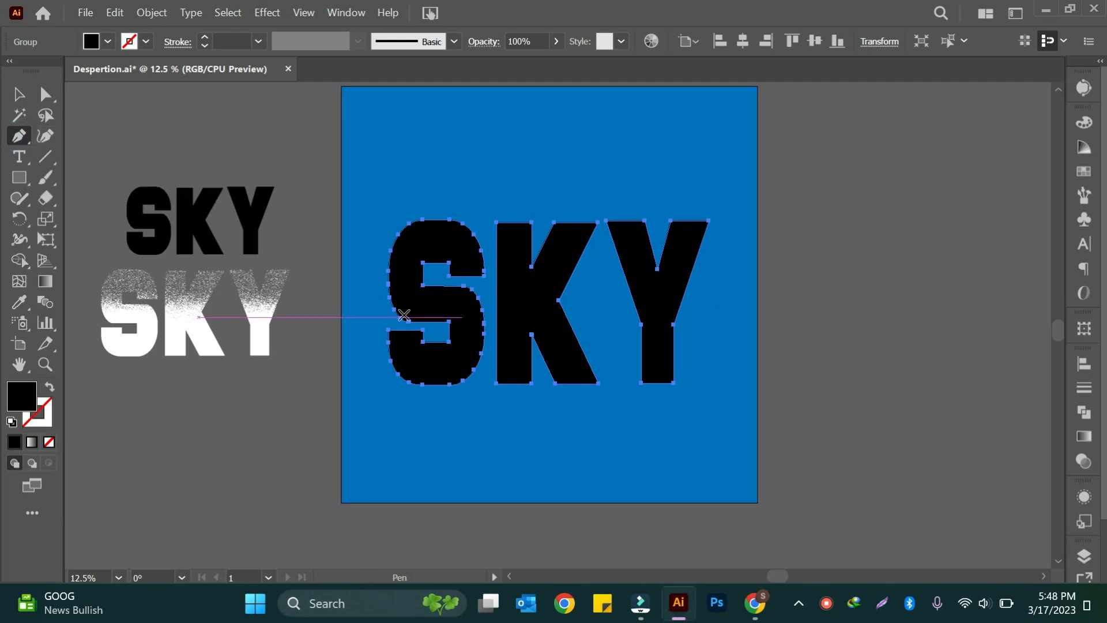
click(365, 319)
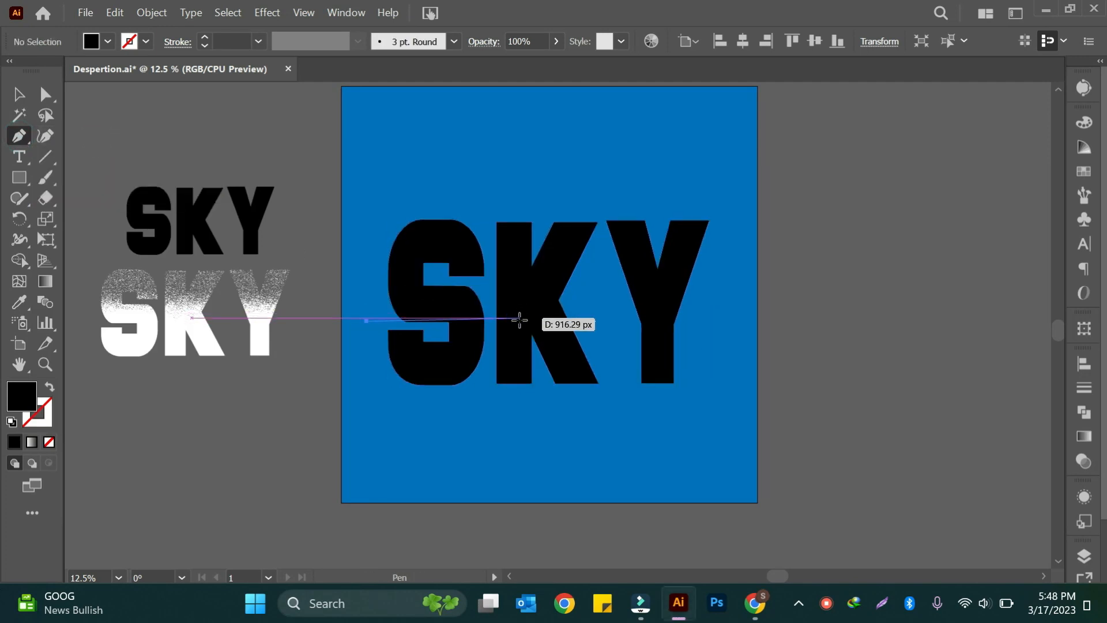
drag(519, 321, 582, 347)
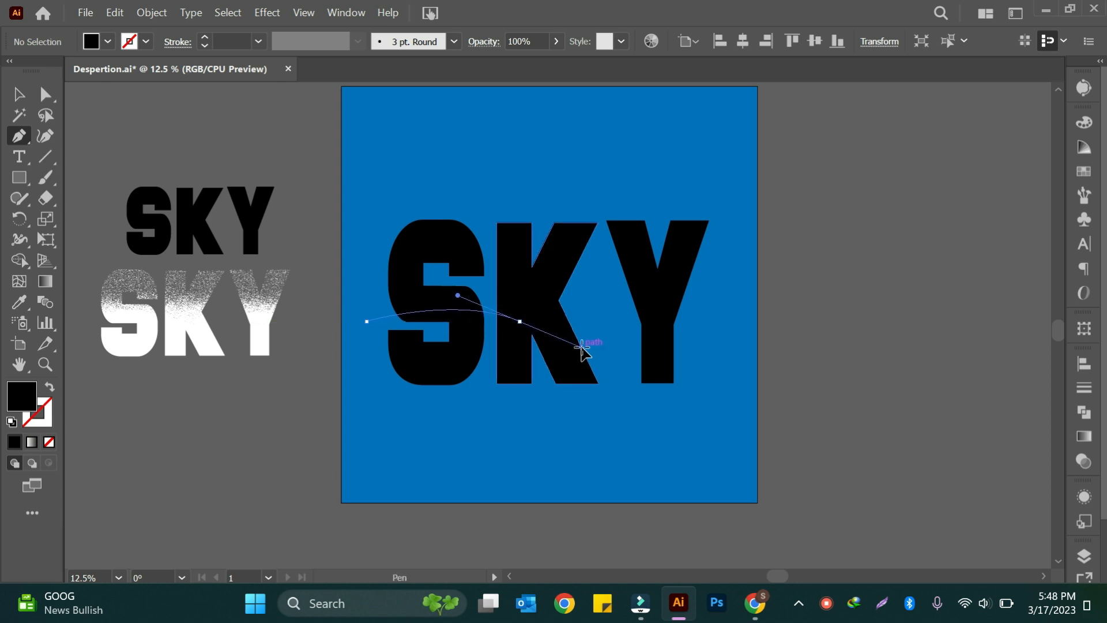
click(519, 321)
drag(706, 321, 805, 304)
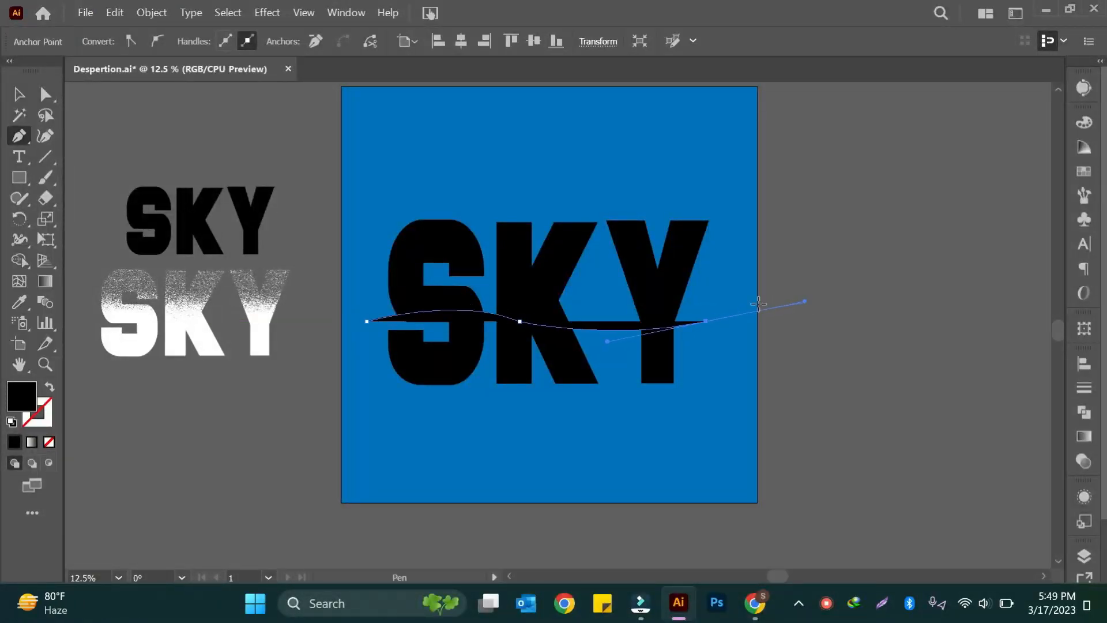
click(706, 321)
Continue the wavy path around the letters' upper half into a closed shape and select it
click(729, 240)
click(717, 162)
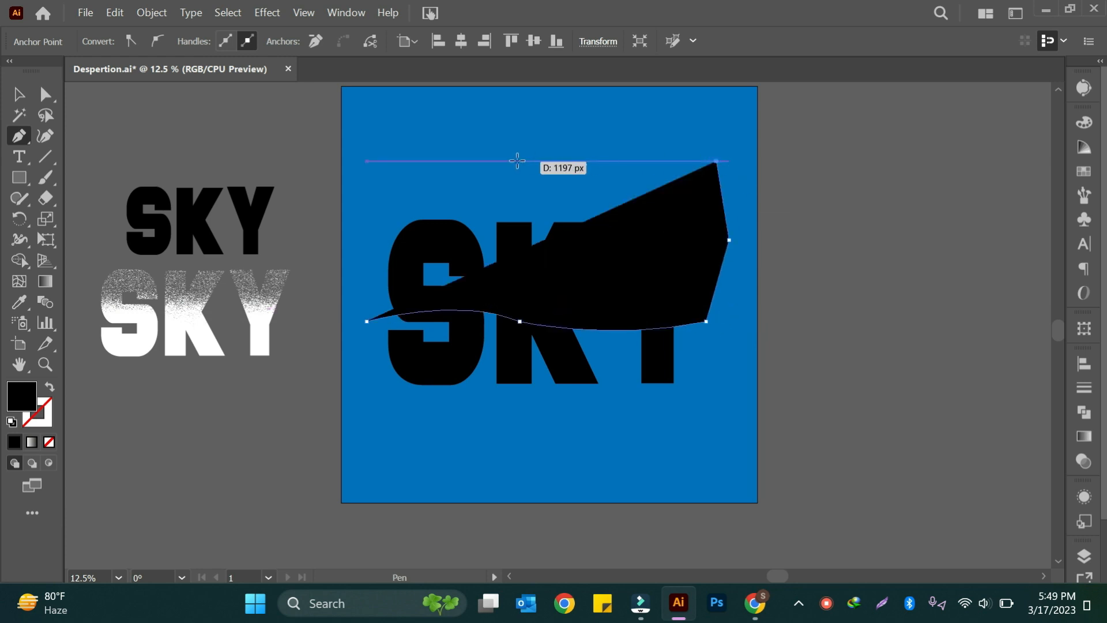
click(517, 161)
click(358, 180)
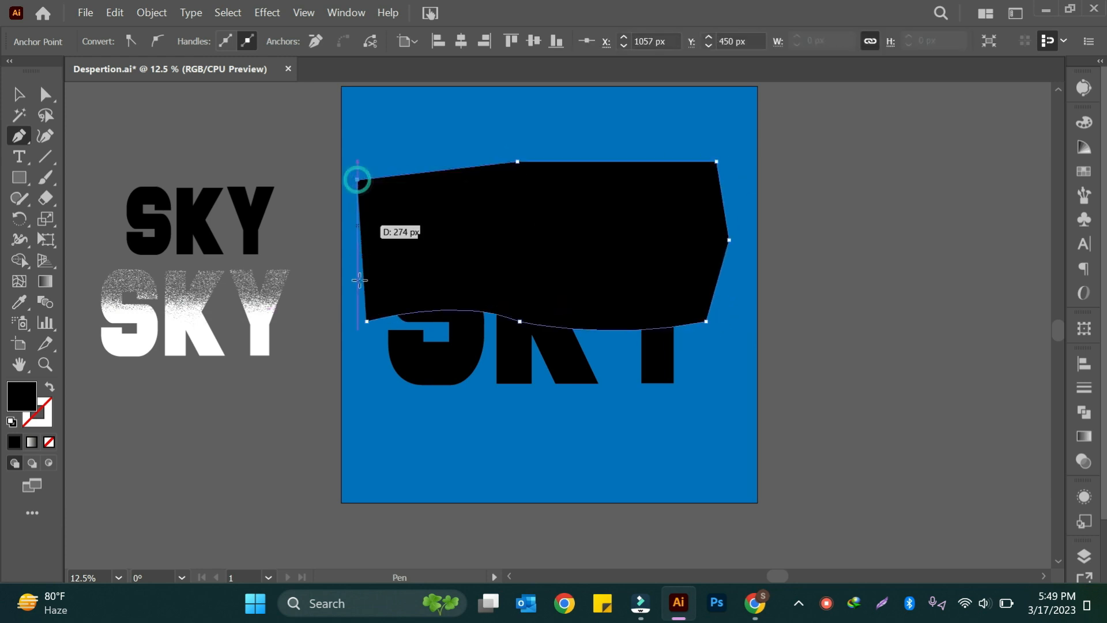
click(366, 321)
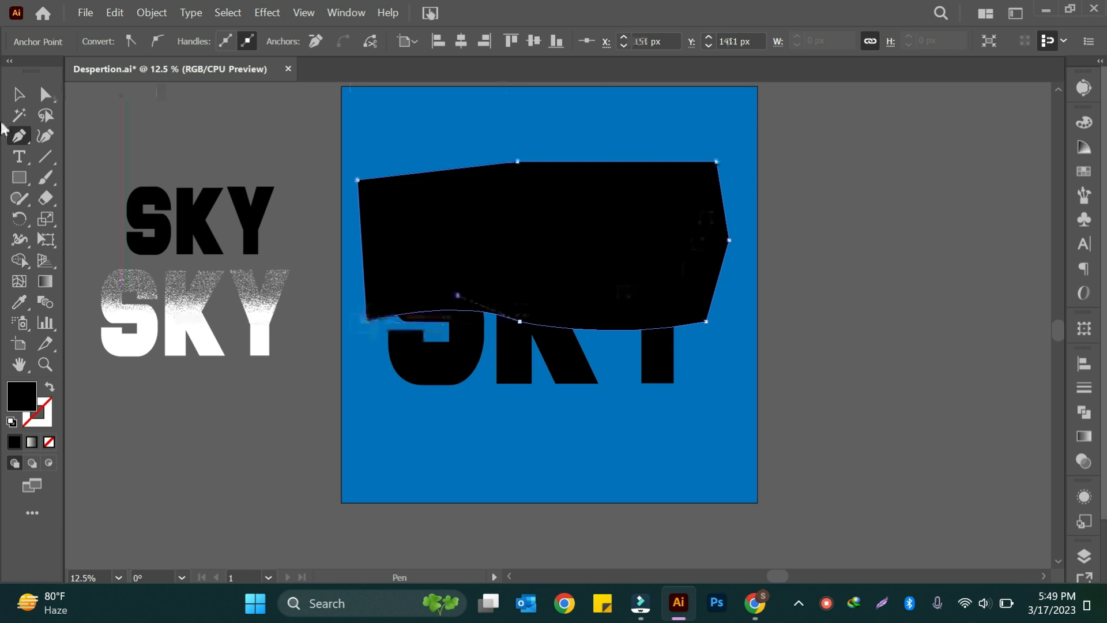
click(18, 93)
click(593, 242)
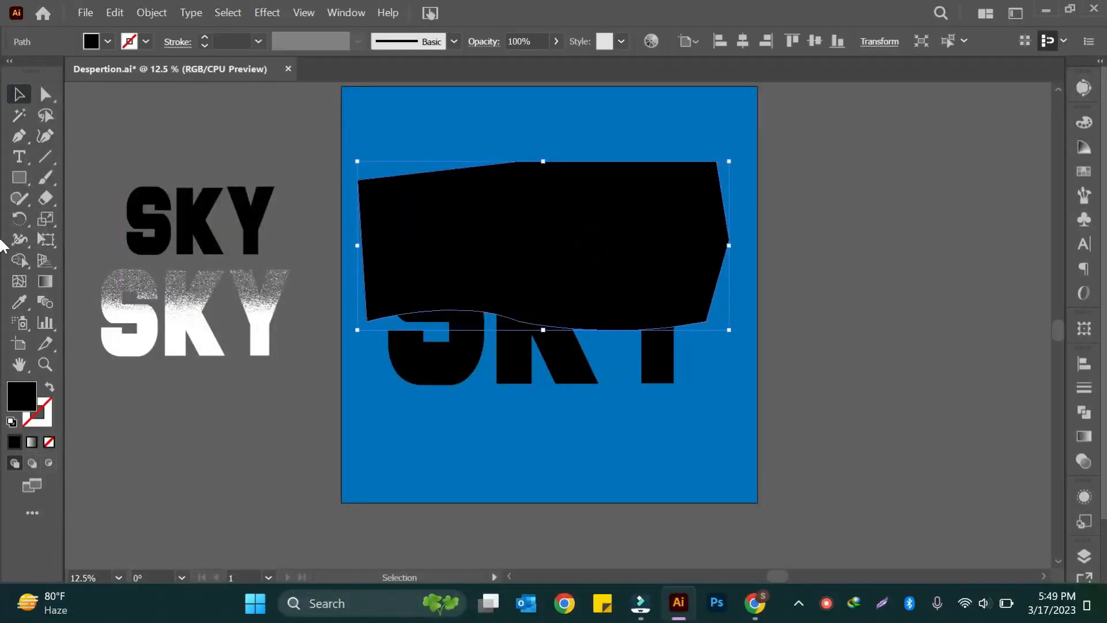
Fill the closed wavy shape with a vertical linear gradient, white at its lower edge to black above, placing the black stop at about 53%
click(1084, 438)
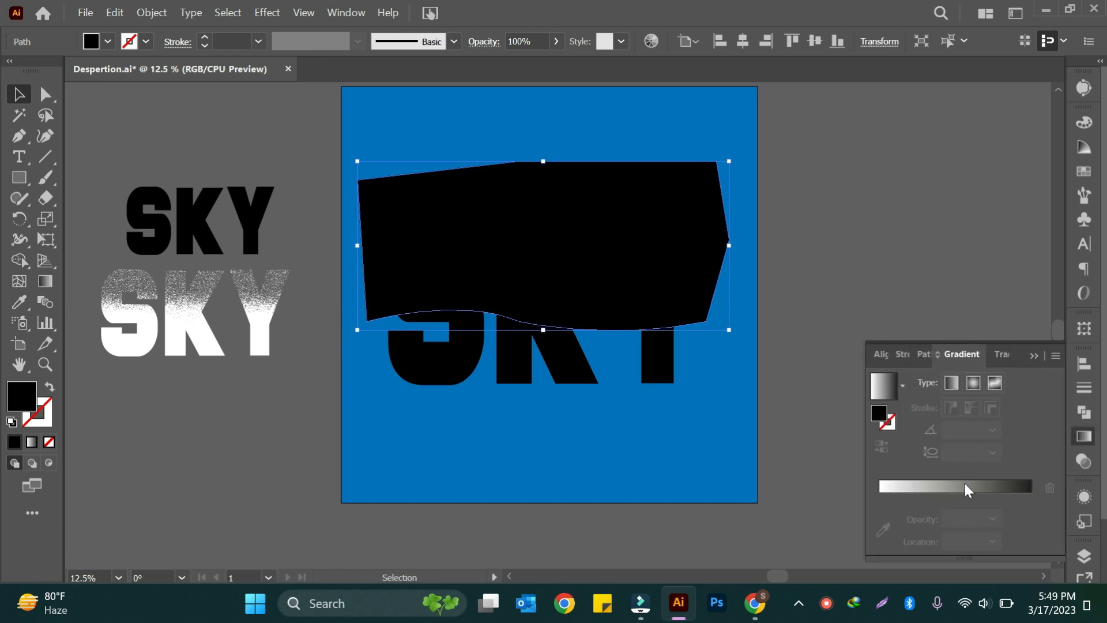
click(965, 483)
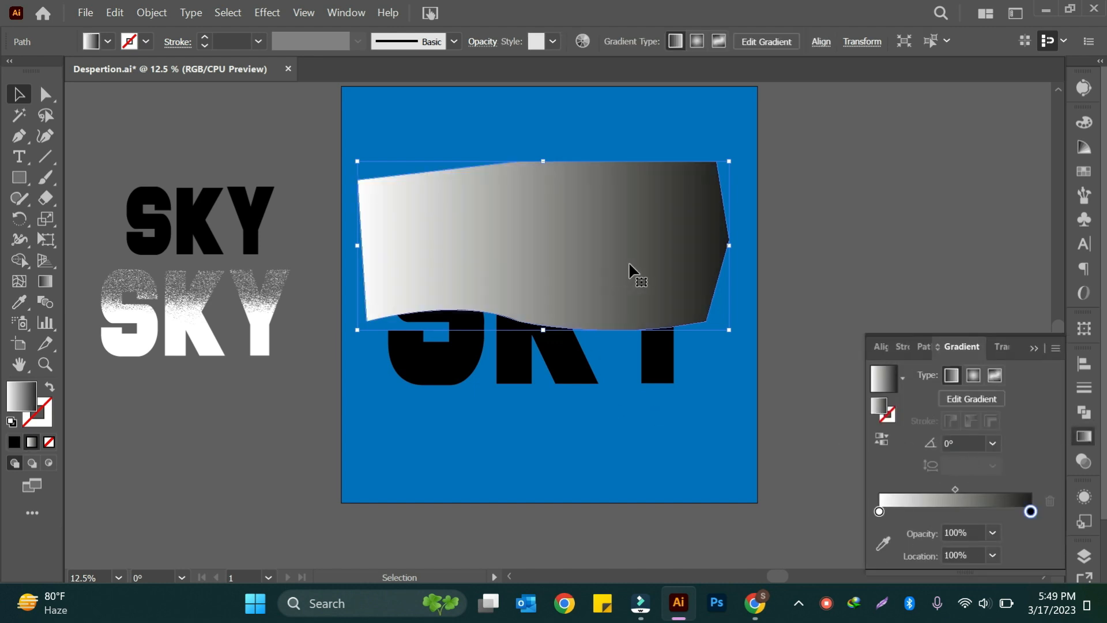
click(44, 281)
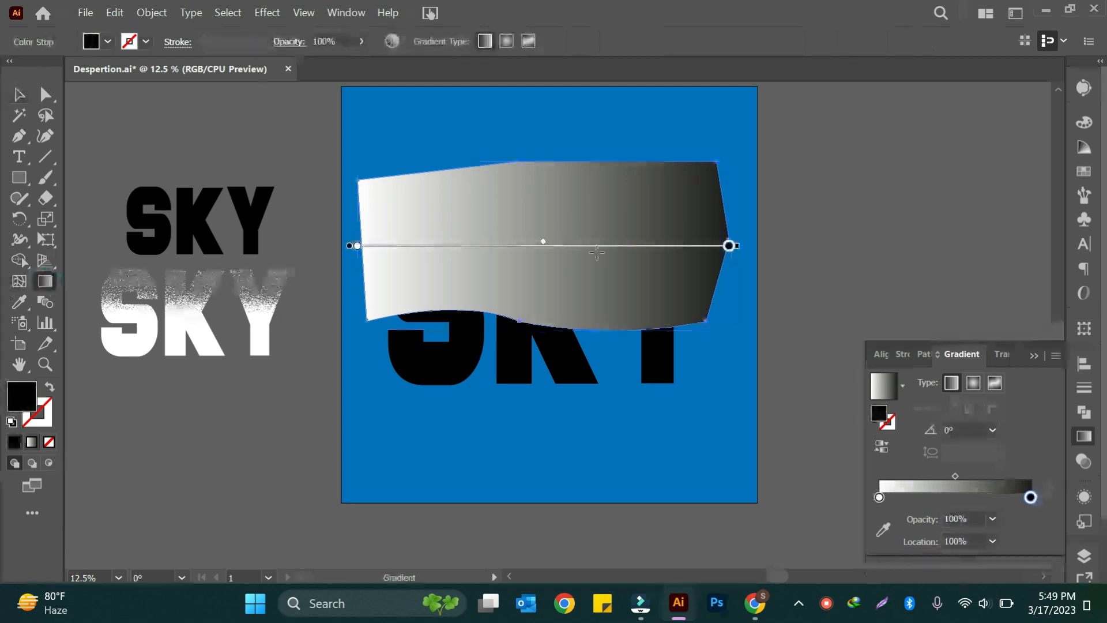
mouse_move(540, 161)
mouse_down()
mouse_move(554, 297)
mouse_move(540, 324)
mouse_move(575, 304)
mouse_move(589, 265)
mouse_move(580, 164)
mouse_up()
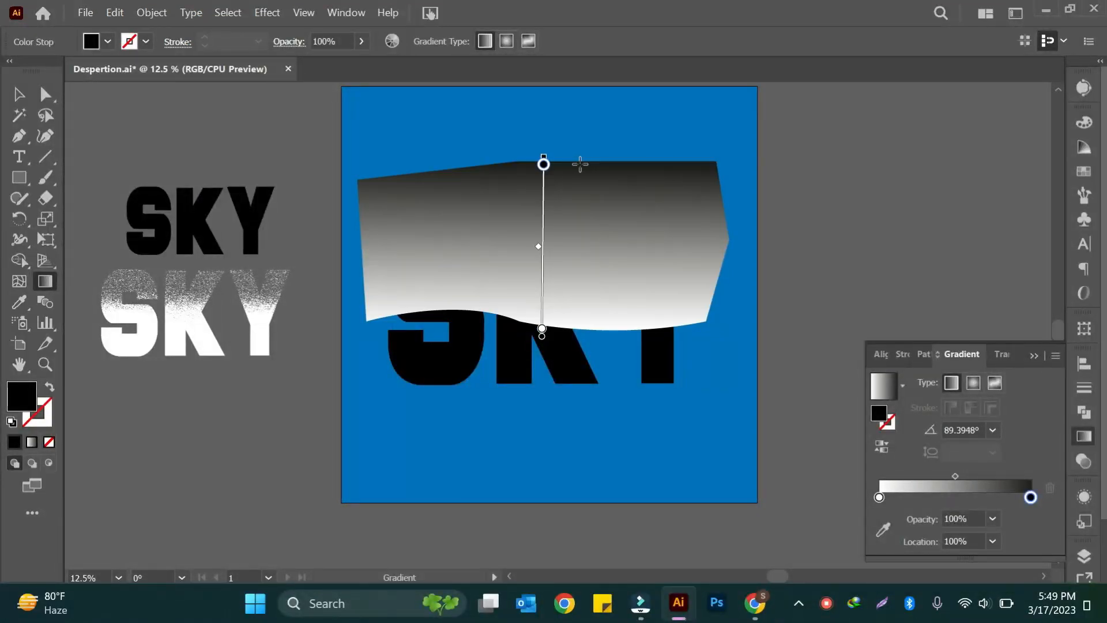
drag(1031, 500, 959, 503)
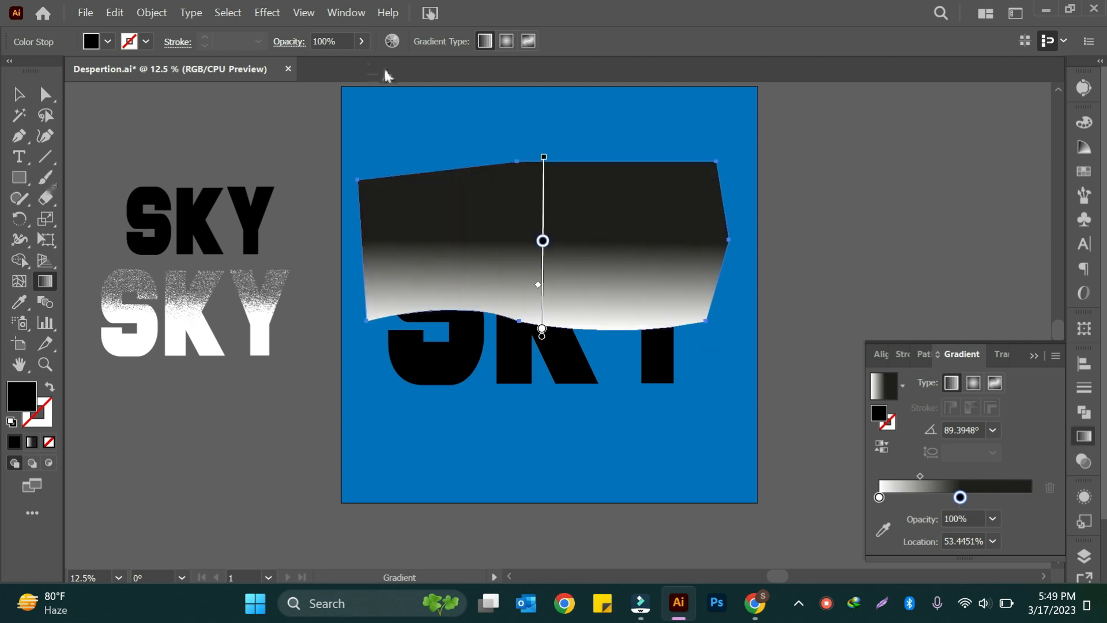
key(v)
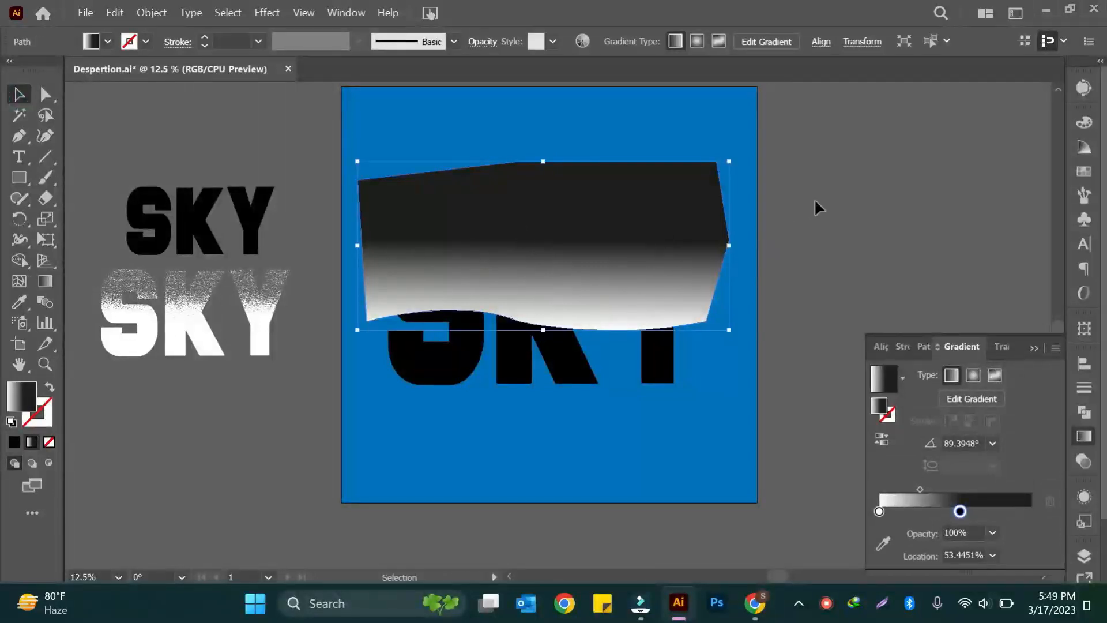
Apply the Mezzotint pixelate effect with the Coarse Dots type to the gradient-filled shape
click(628, 241)
click(267, 13)
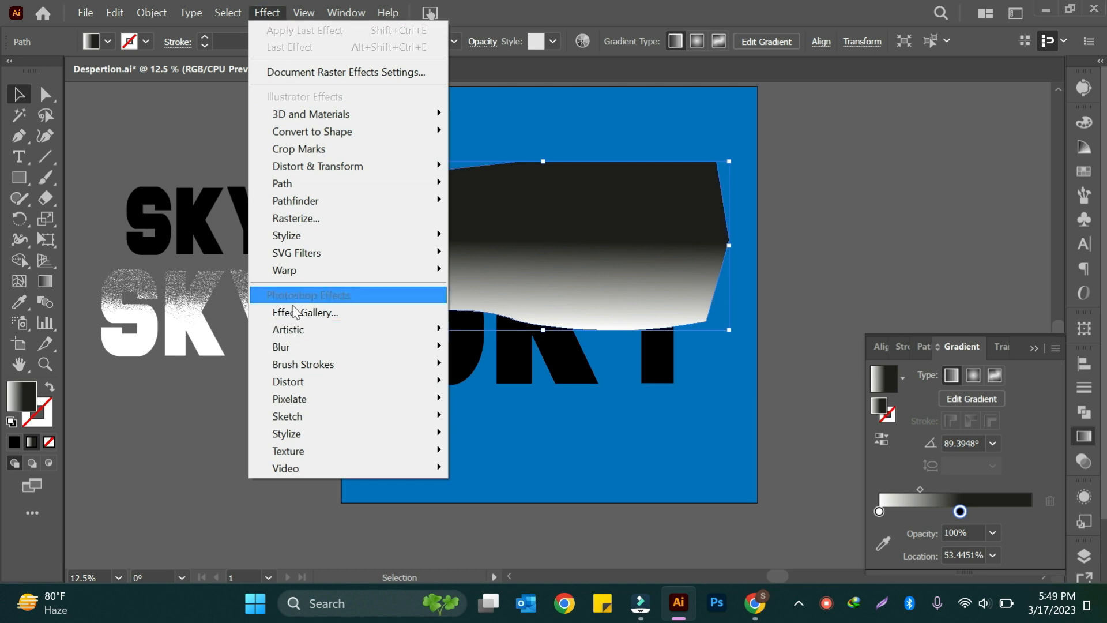
mouse_move(284, 404)
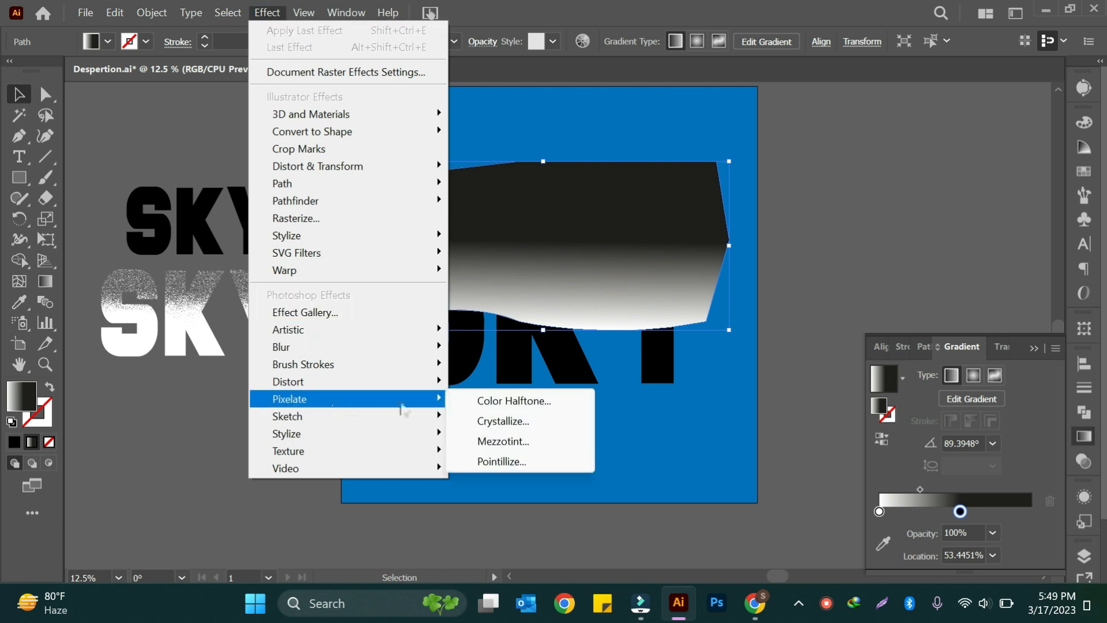
click(534, 444)
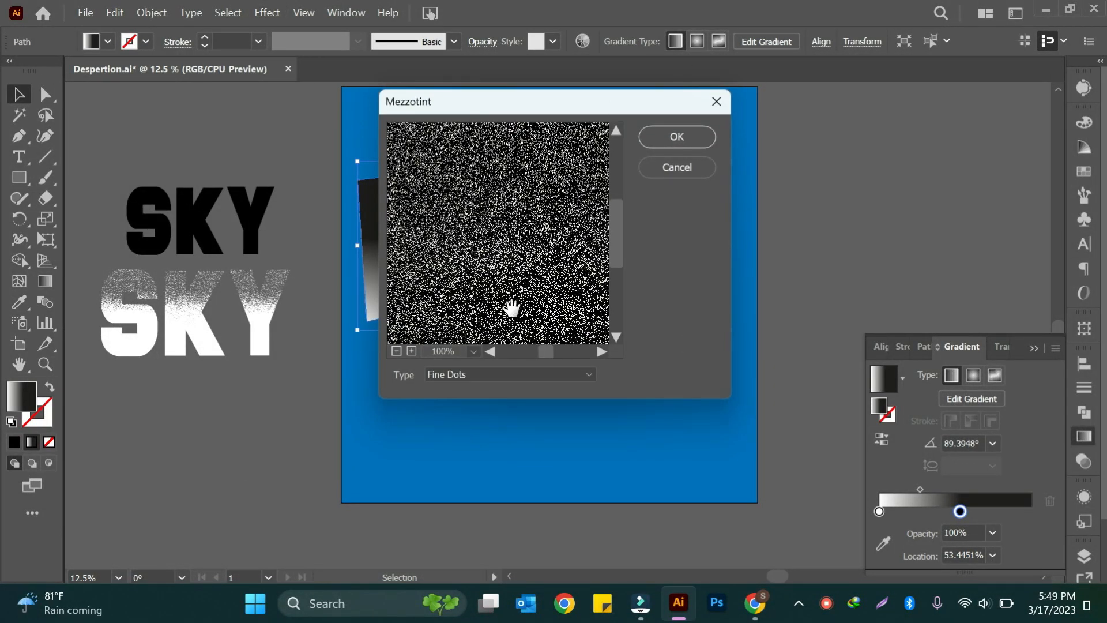
drag(587, 102, 549, 99)
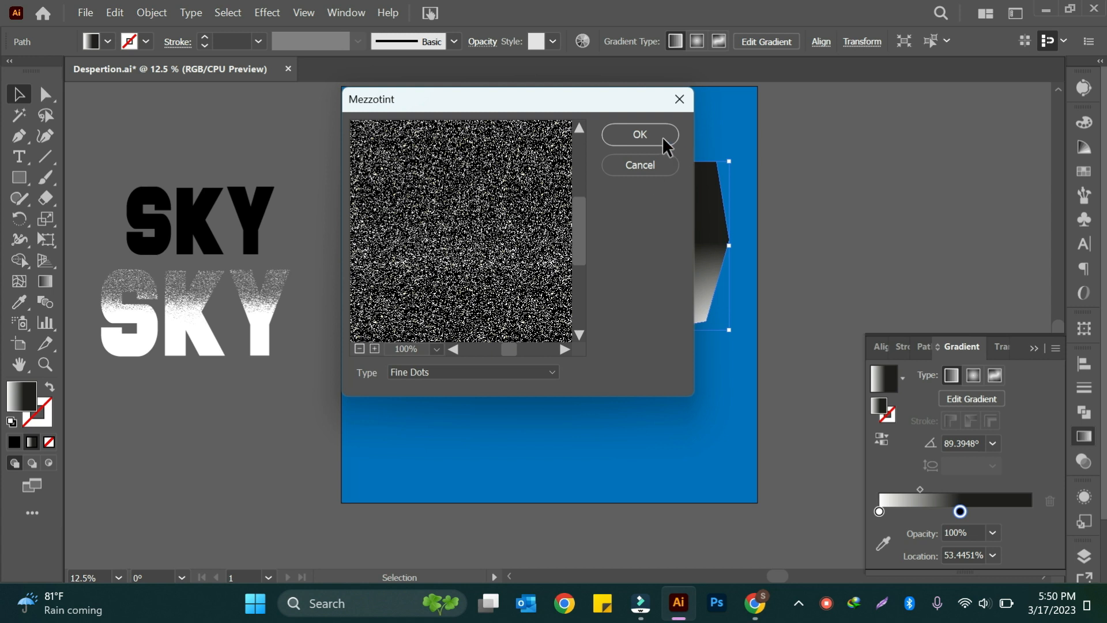
click(553, 371)
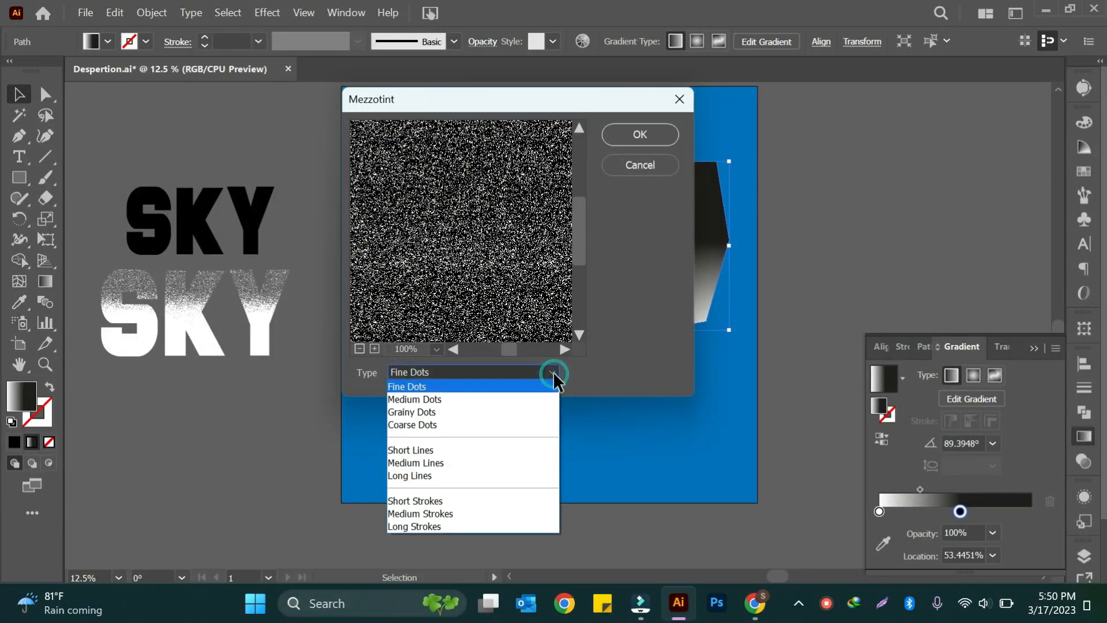
click(468, 425)
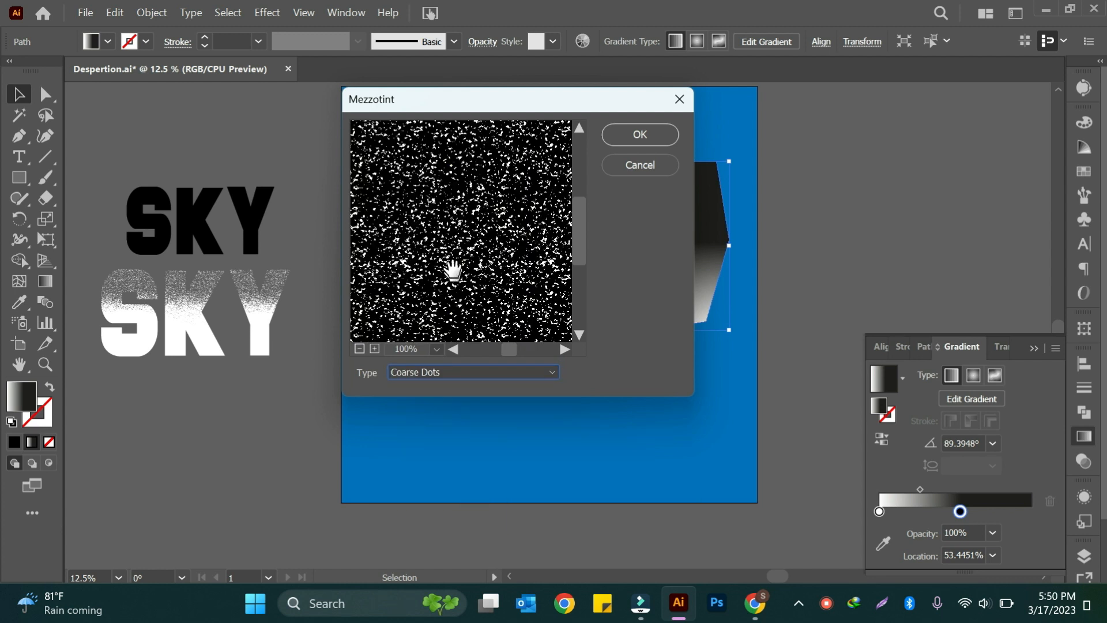
click(668, 133)
click(672, 134)
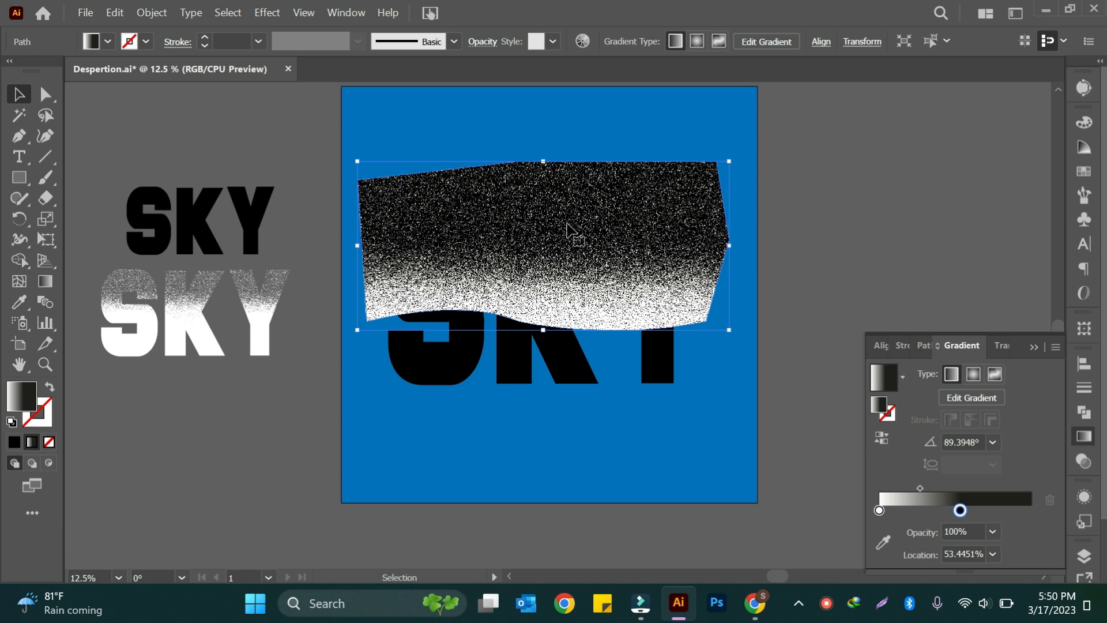
Rasterize the grainy shape in RGB at High (300 ppi) with a white background
click(860, 113)
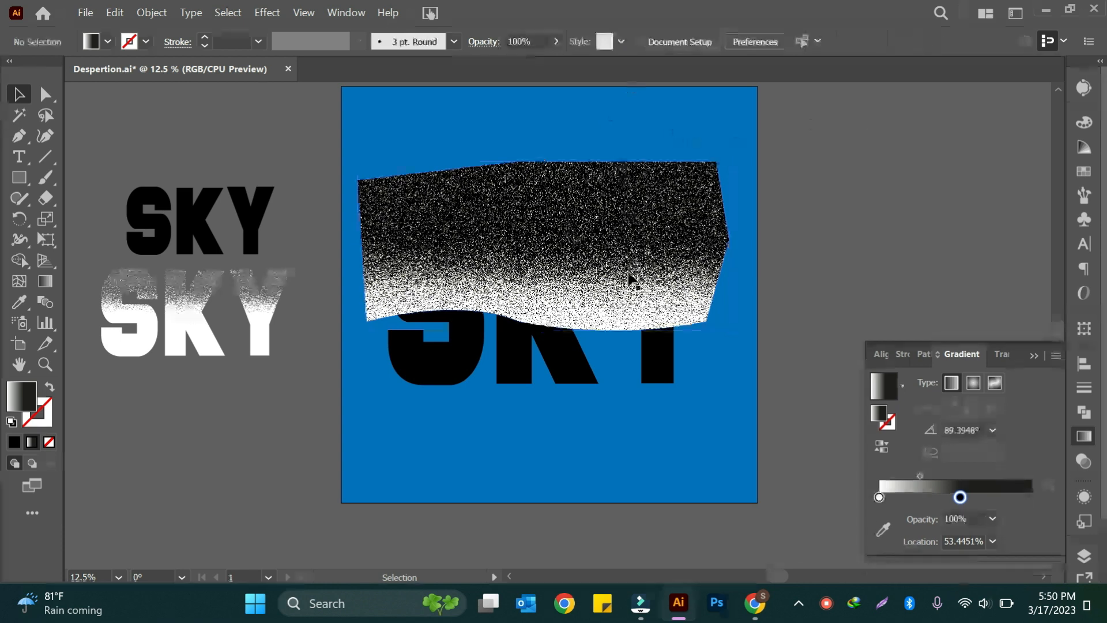
click(634, 248)
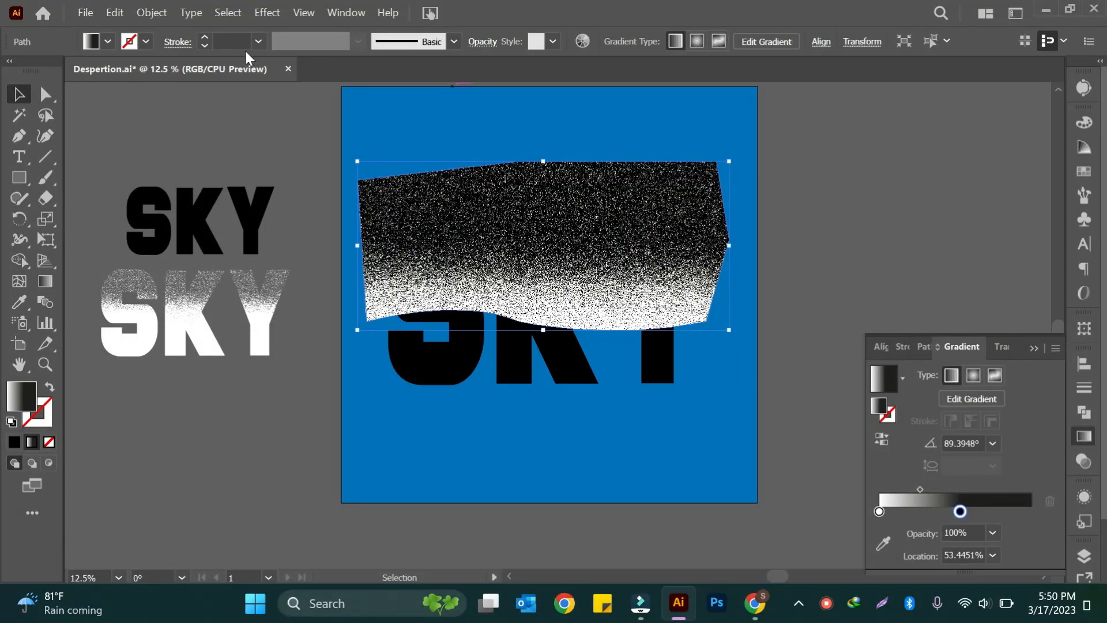
click(165, 15)
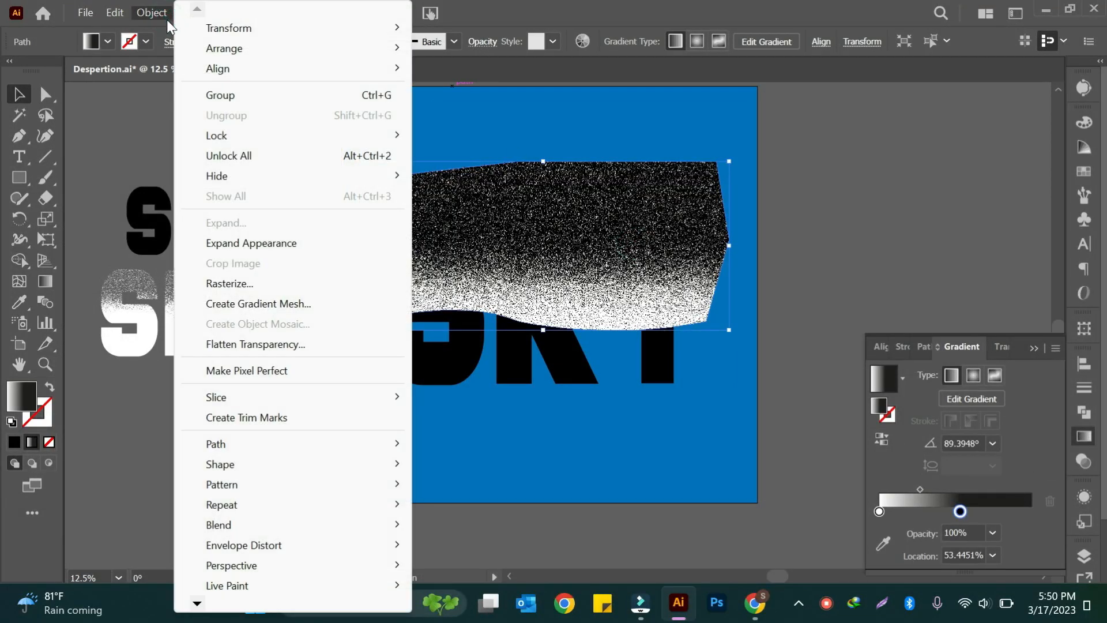
click(254, 283)
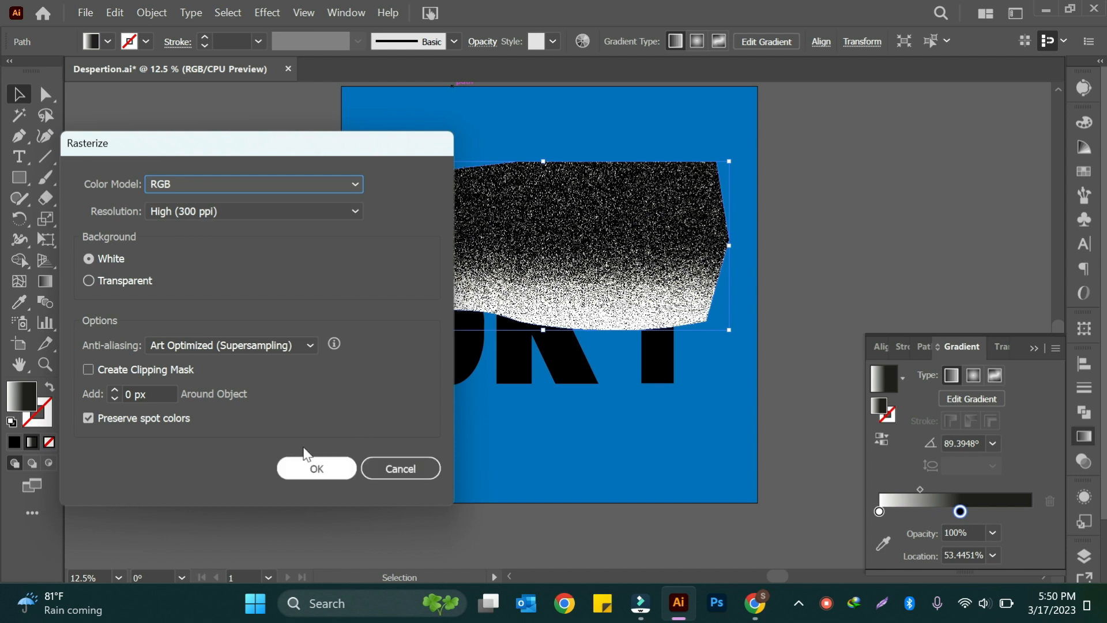
click(340, 471)
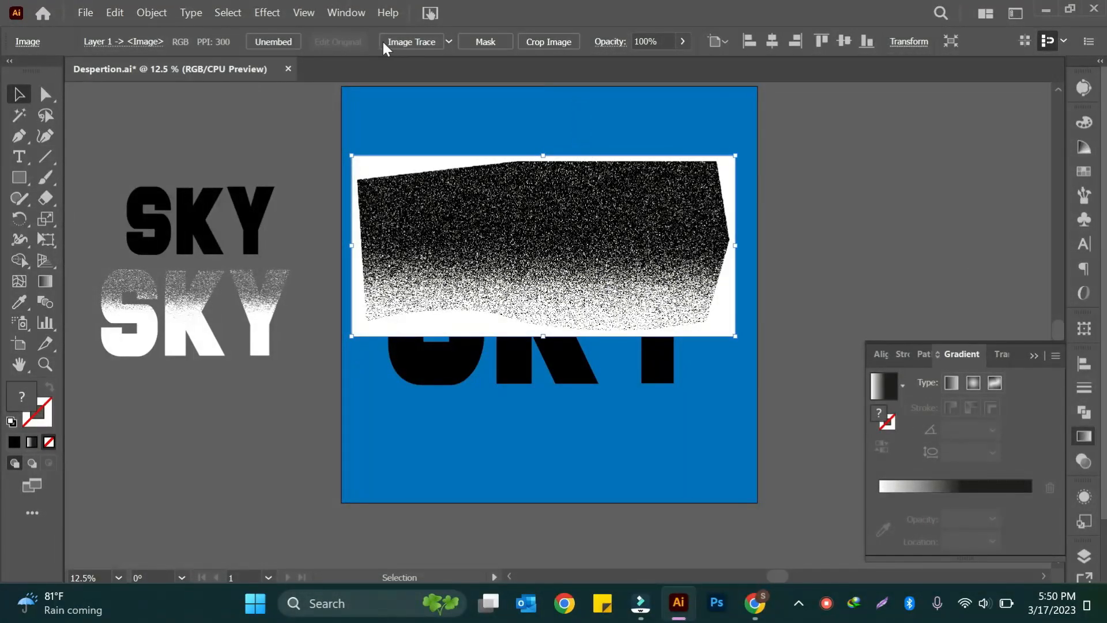
Image-trace the rasterized grain in black and white with Ignore White enabled
click(424, 40)
click(1085, 87)
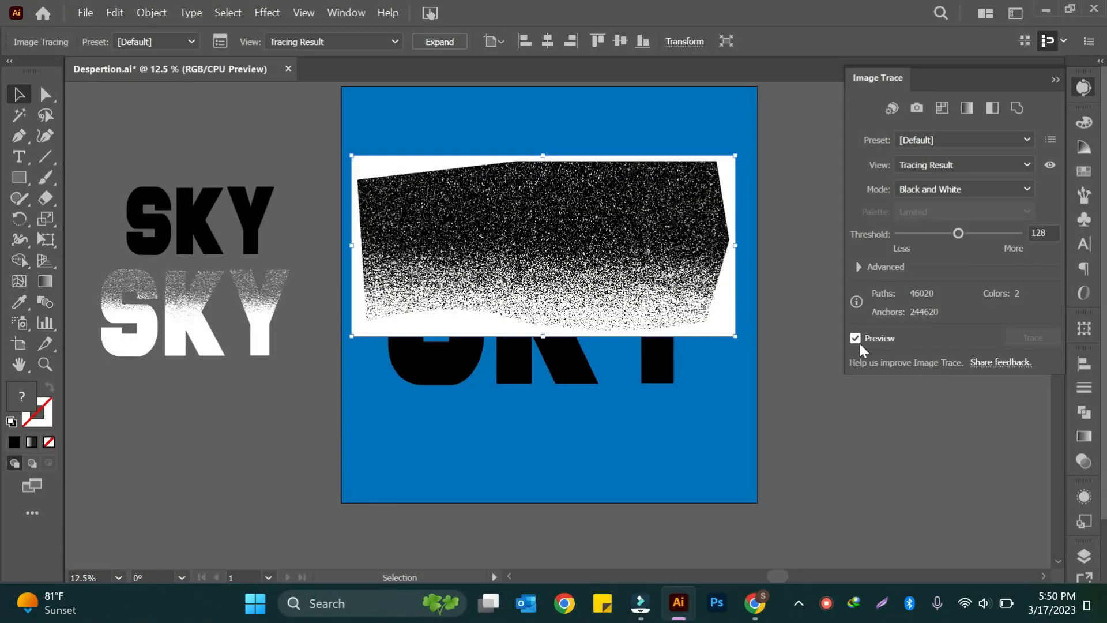
click(857, 267)
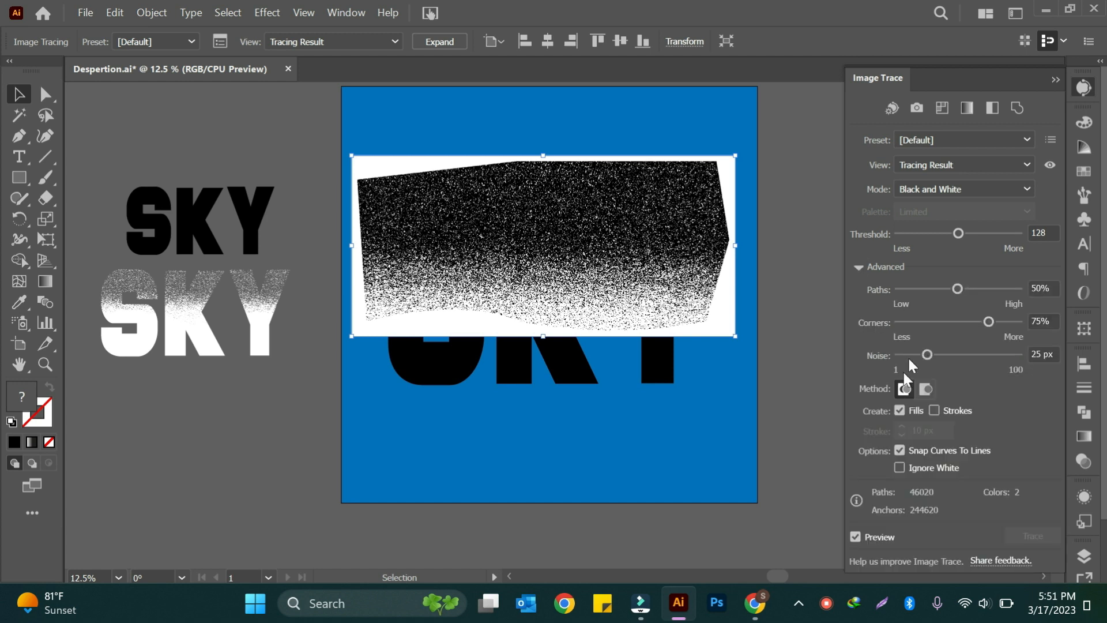
click(899, 467)
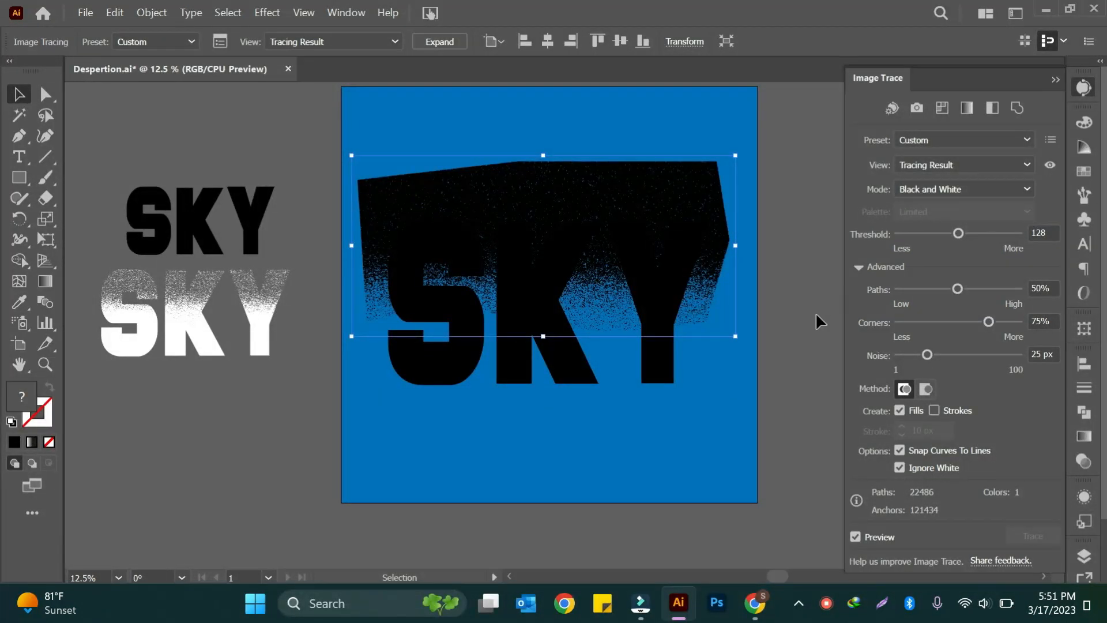
click(1084, 88)
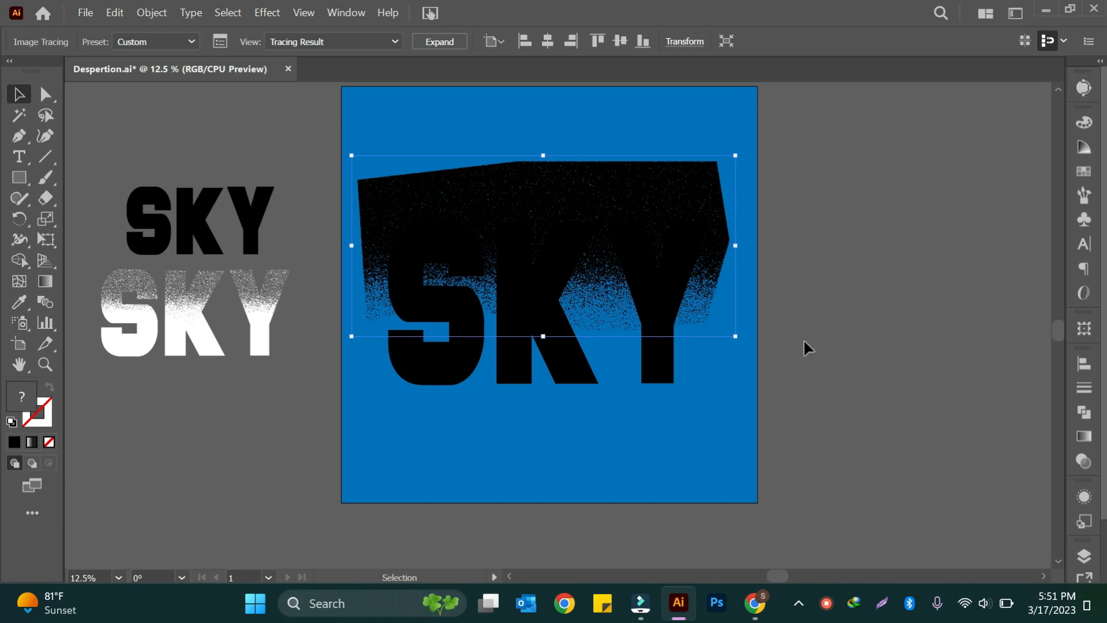
Expand the traced grain into editable vector paths
click(849, 315)
click(720, 225)
click(439, 42)
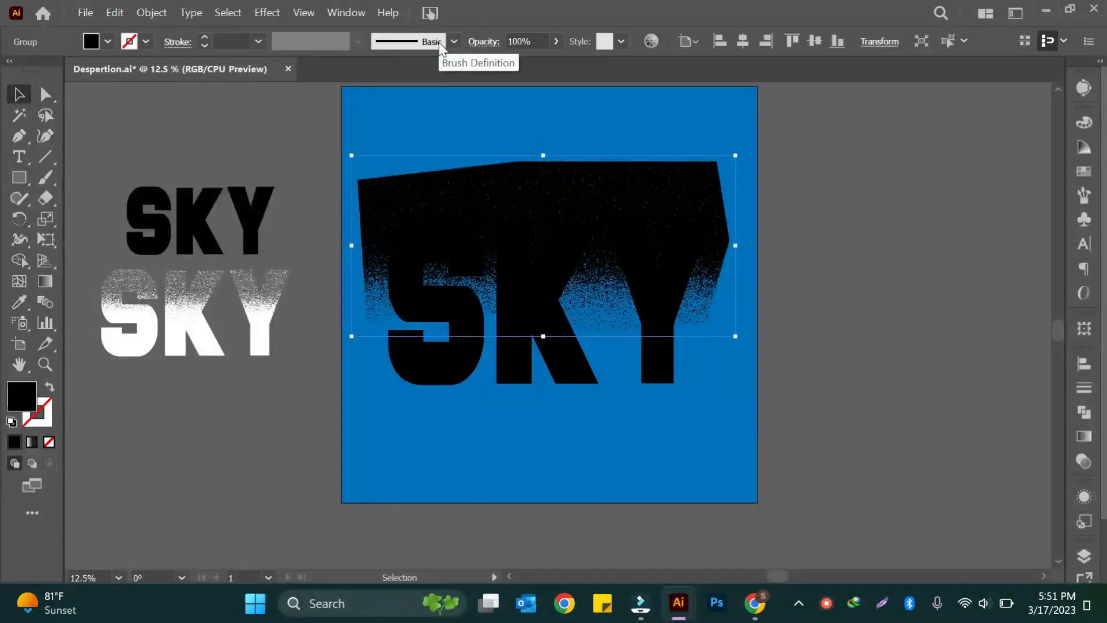
Make the expanded grain group into a compound path and deselect it
click(151, 13)
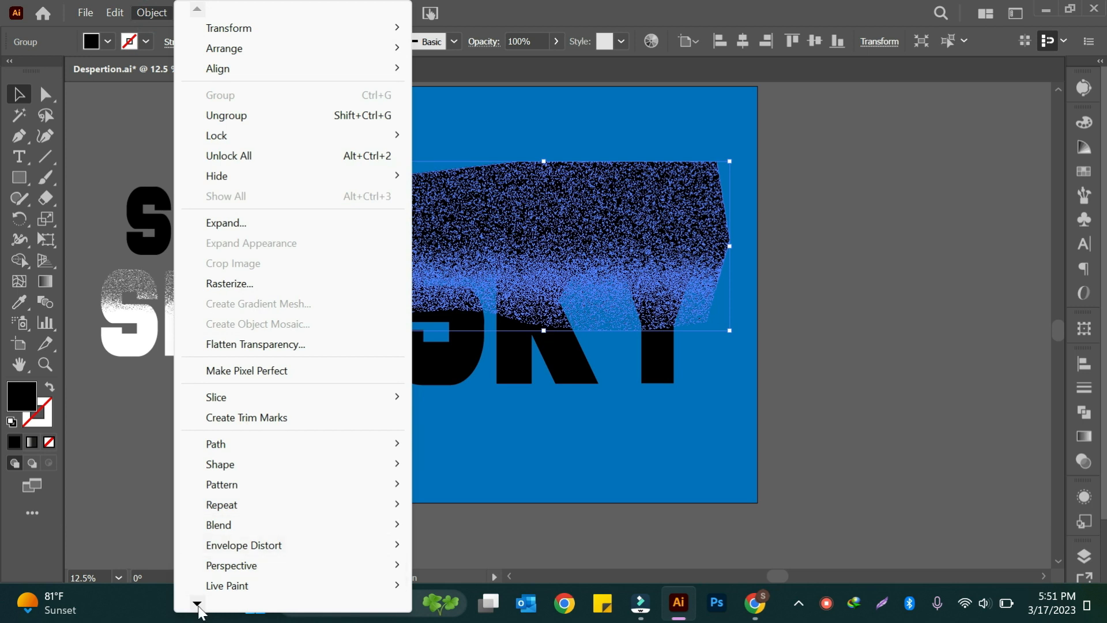
mouse_move(198, 606)
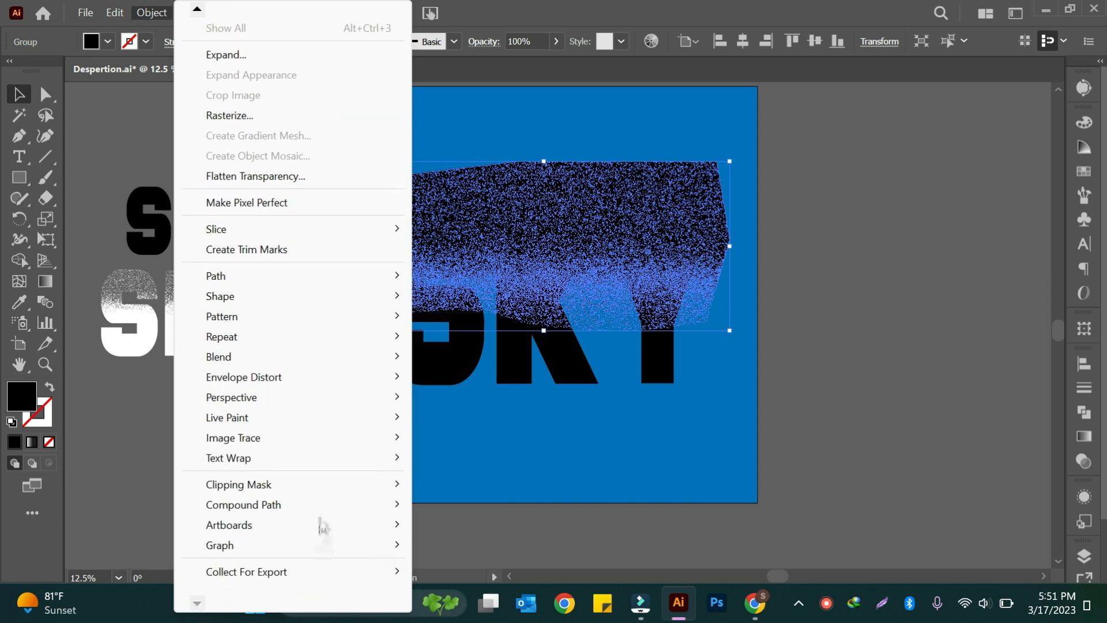
mouse_move(321, 511)
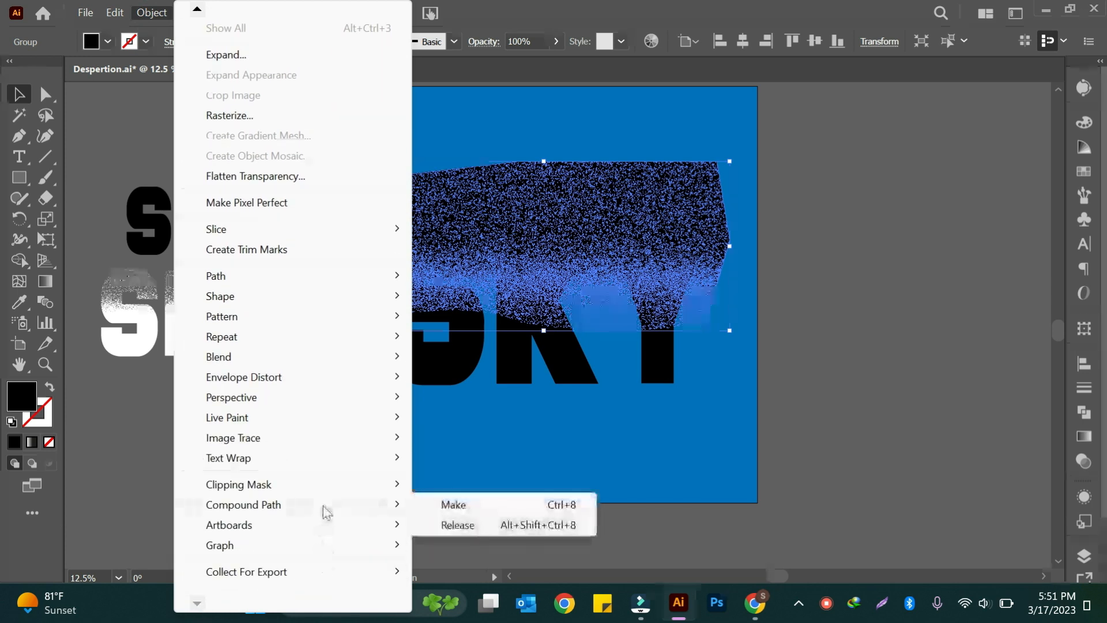
click(475, 503)
click(833, 332)
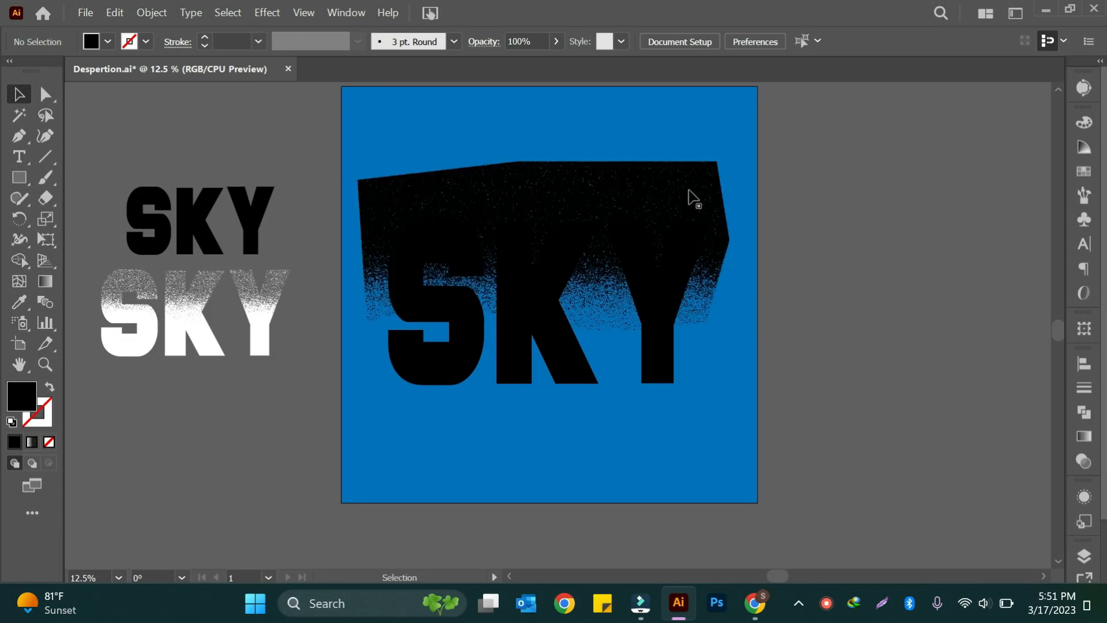
Select the large SKY letter outlines on the blue square and unite them with Pathfinder
click(708, 278)
click(669, 368)
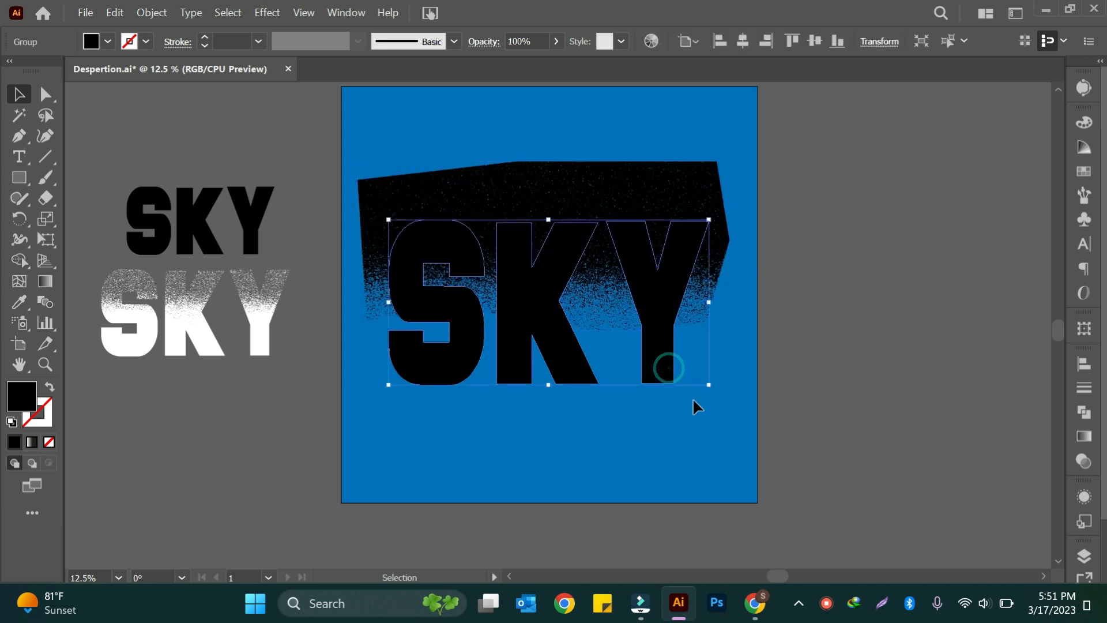
click(742, 444)
click(660, 367)
click(1084, 413)
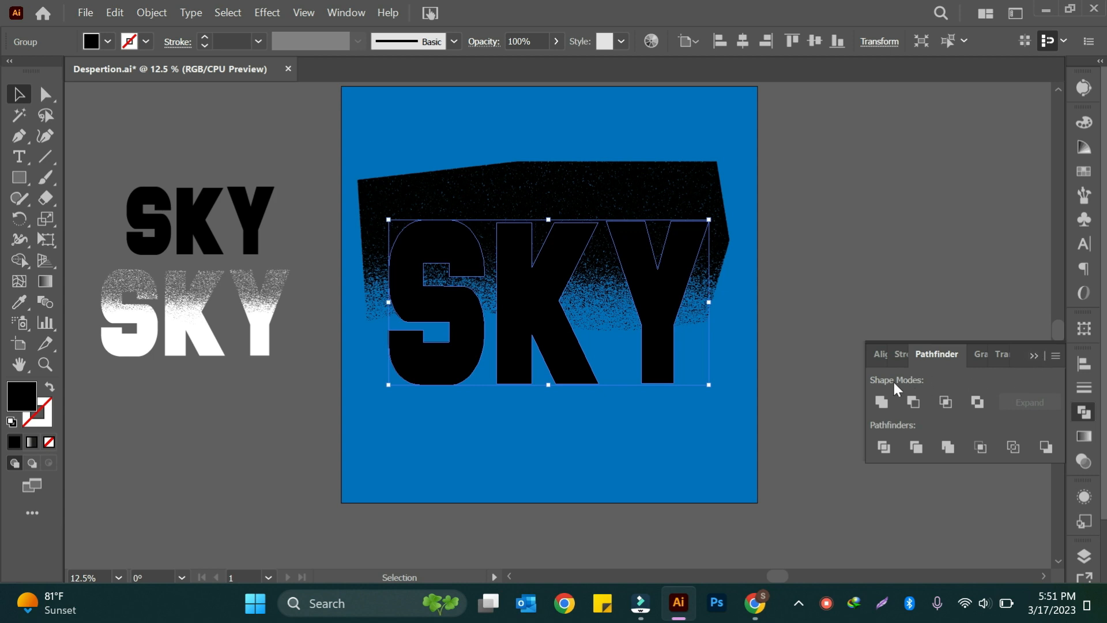
click(881, 402)
Make the united SKY letters into a compound path
click(156, 12)
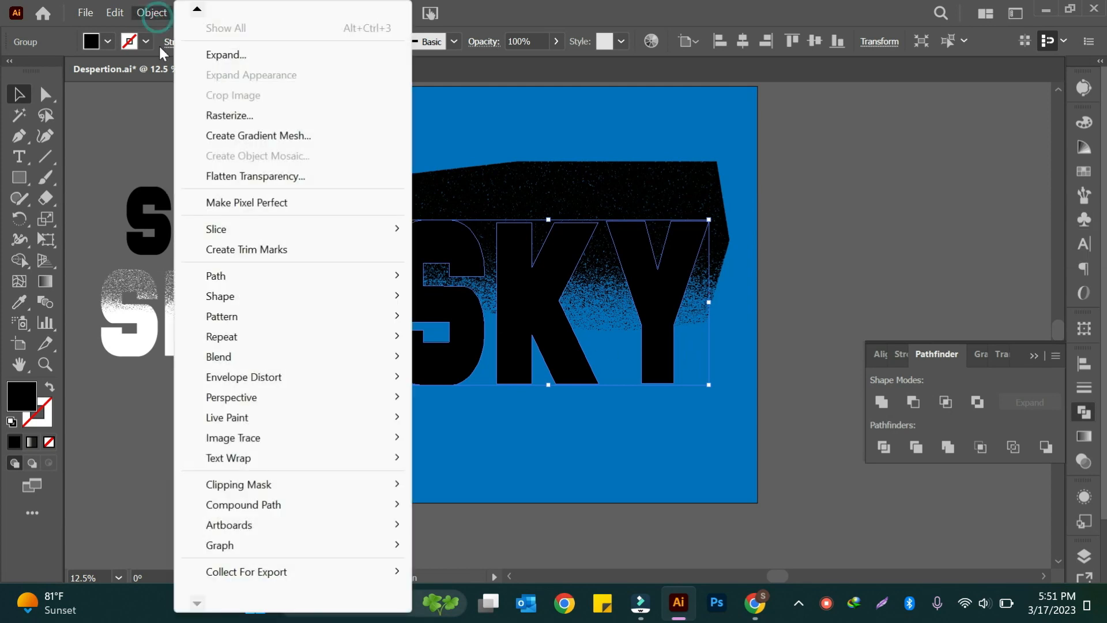
mouse_move(234, 515)
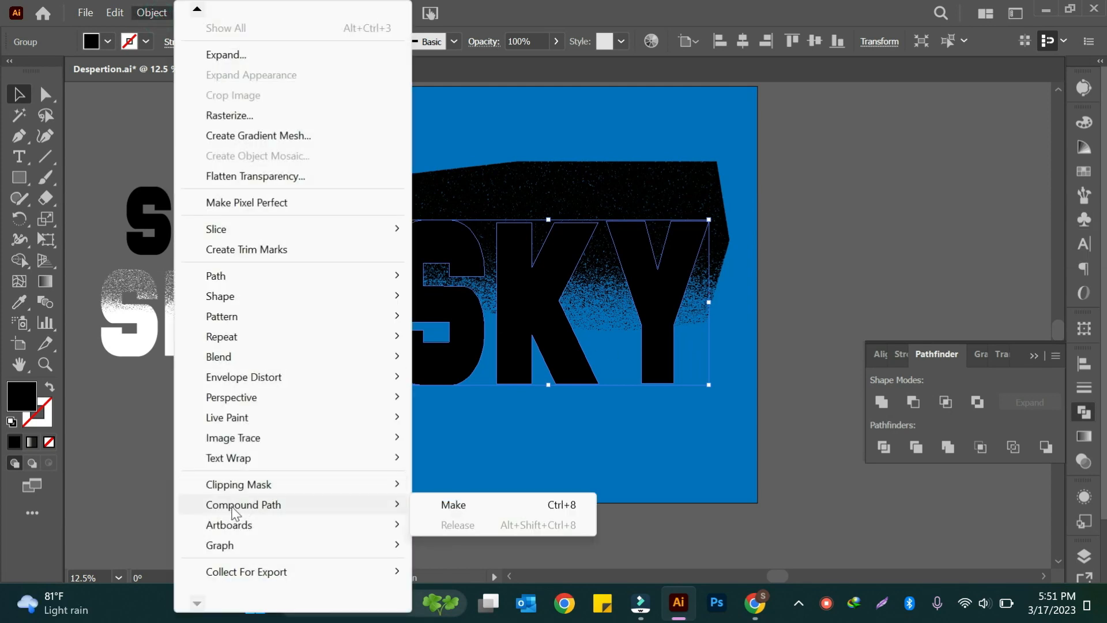
click(470, 507)
click(470, 507)
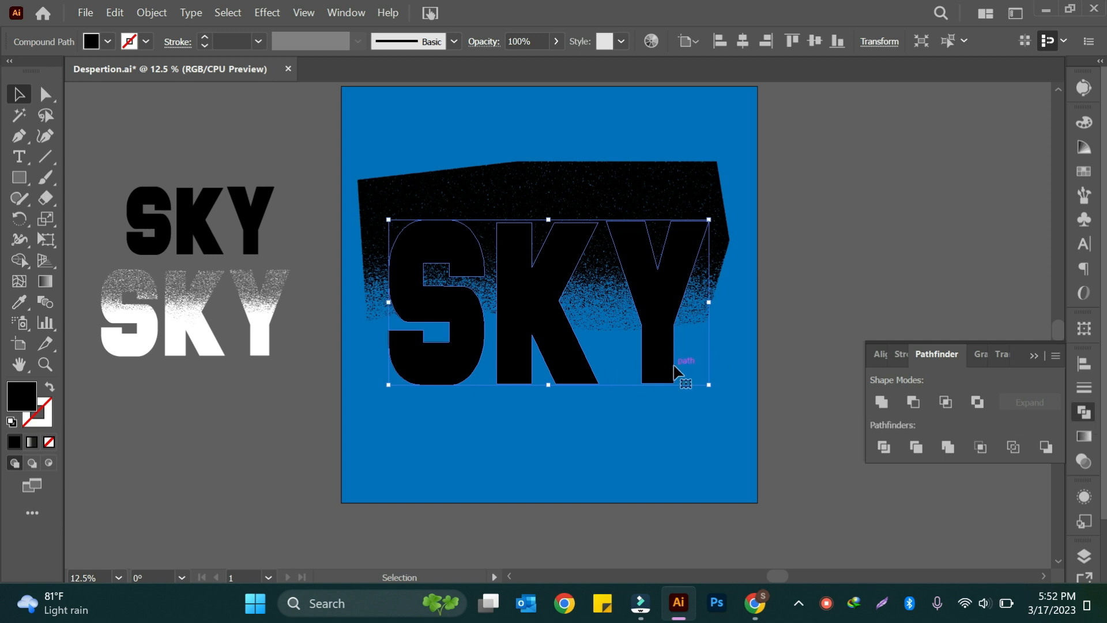
Select the grain shape together with the large SKY letters and subtract the grain from them with Pathfinder Minus Front
click(692, 199)
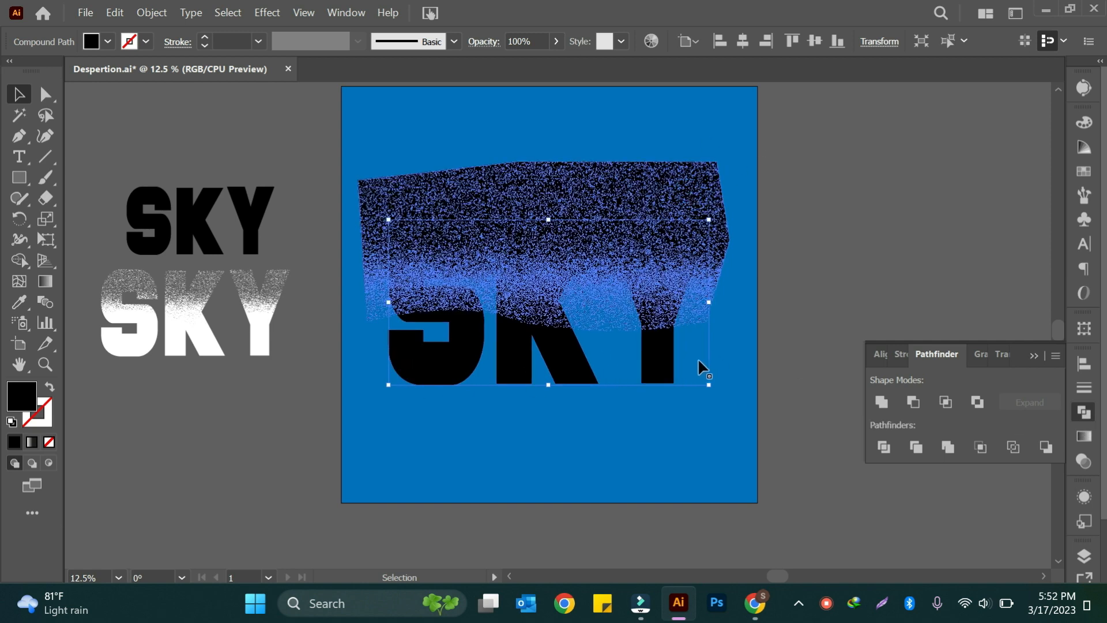
drag(595, 445, 742, 250)
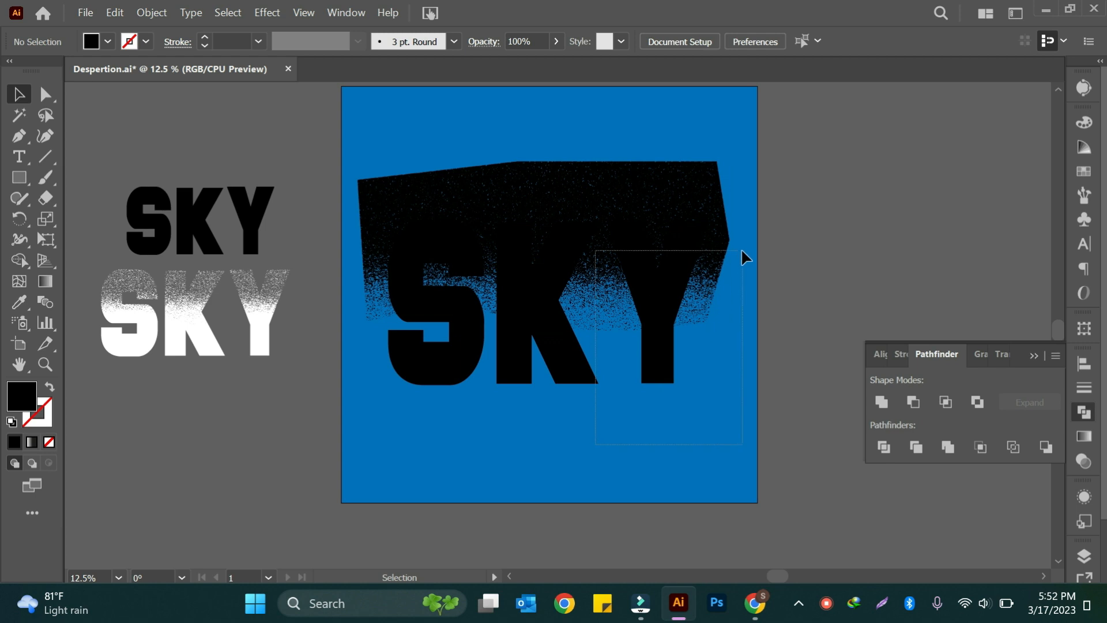
drag(812, 279, 813, 284)
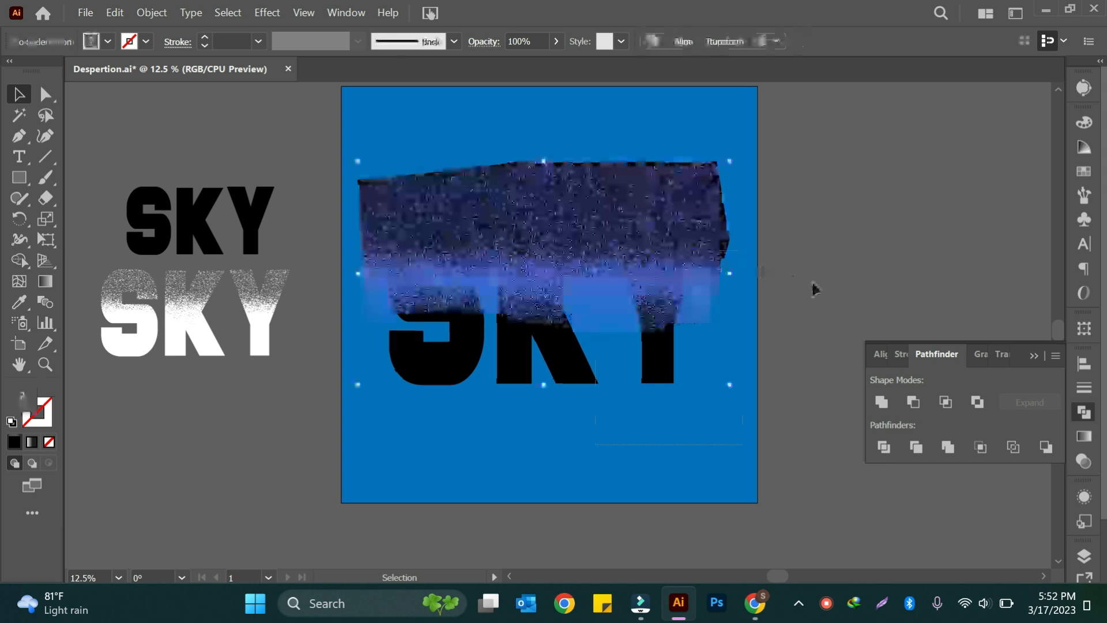
click(913, 403)
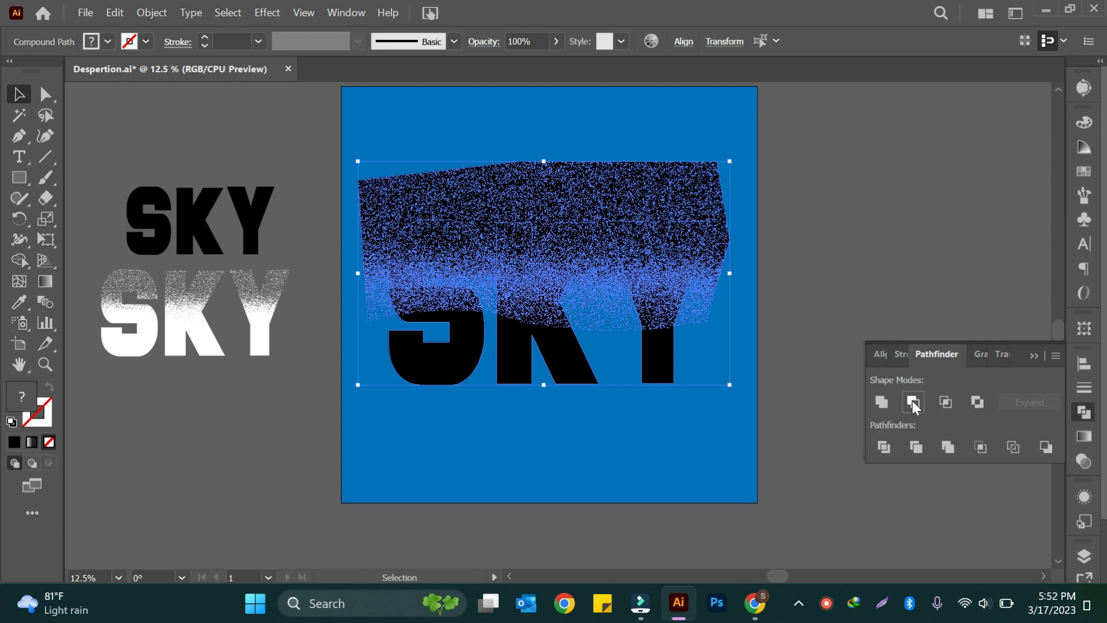
click(666, 439)
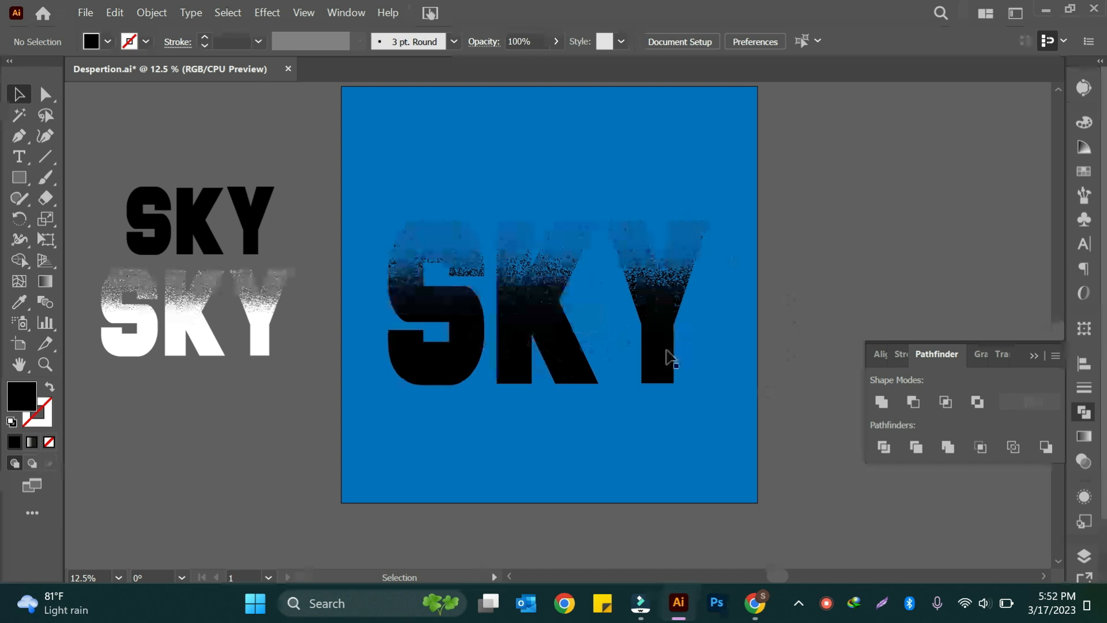
Fill the grain-cut SKY letter group on the blue square with white and deselect it
click(667, 358)
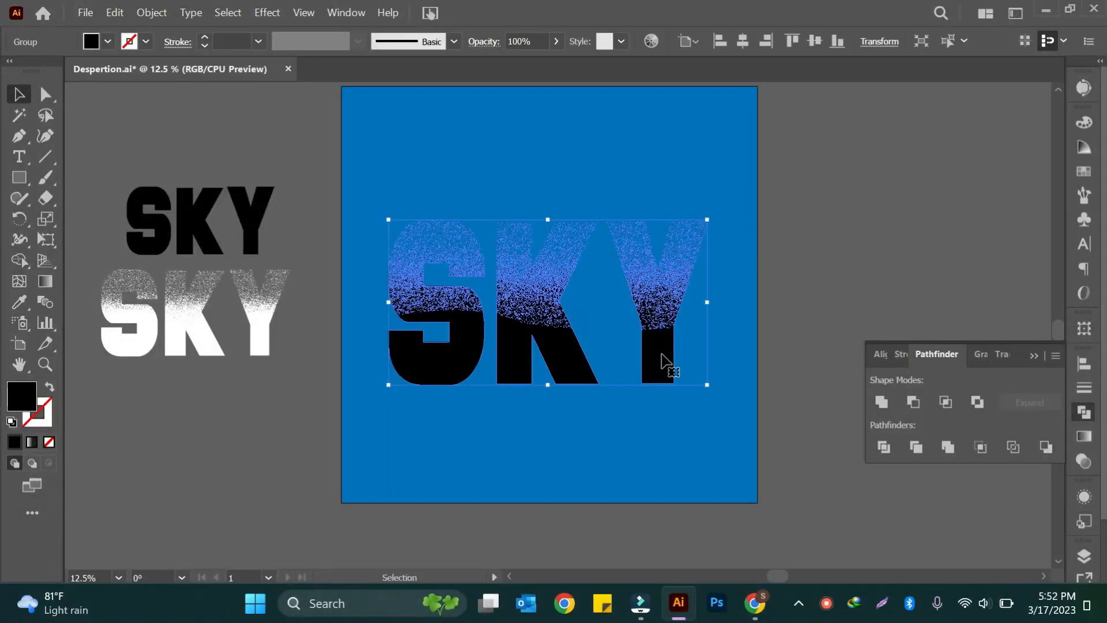
click(674, 415)
click(661, 360)
click(108, 42)
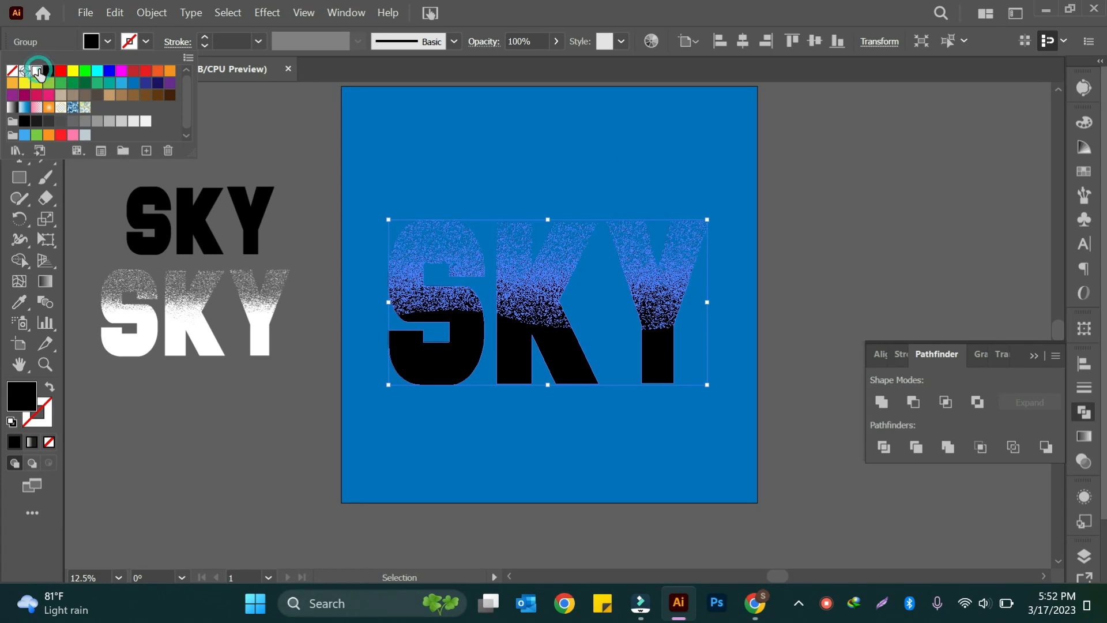
click(37, 71)
key(Escape)
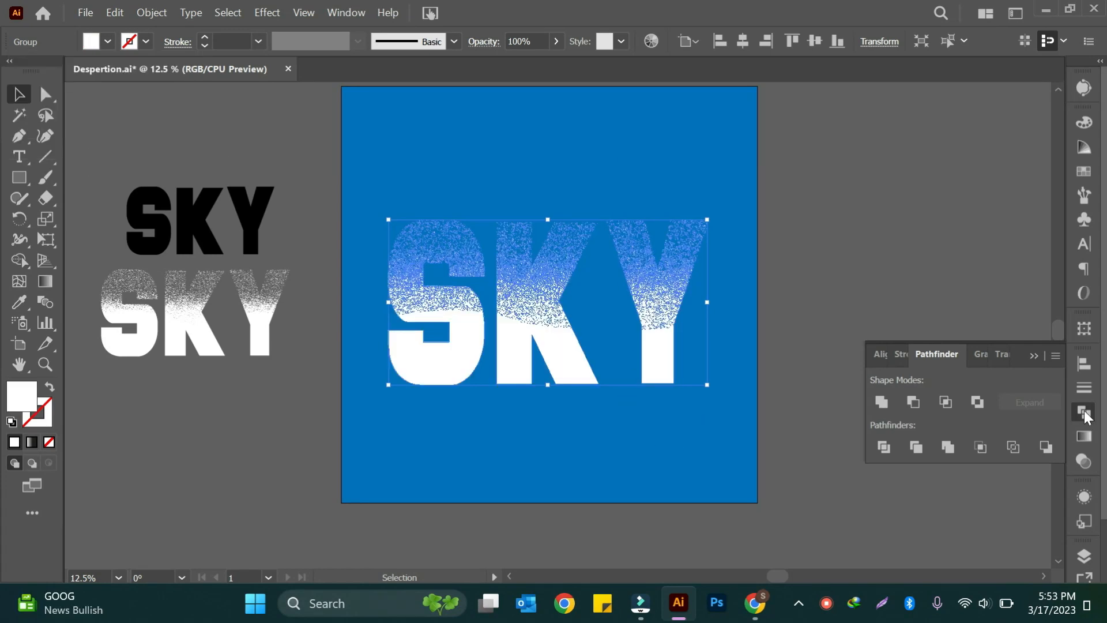
click(687, 431)
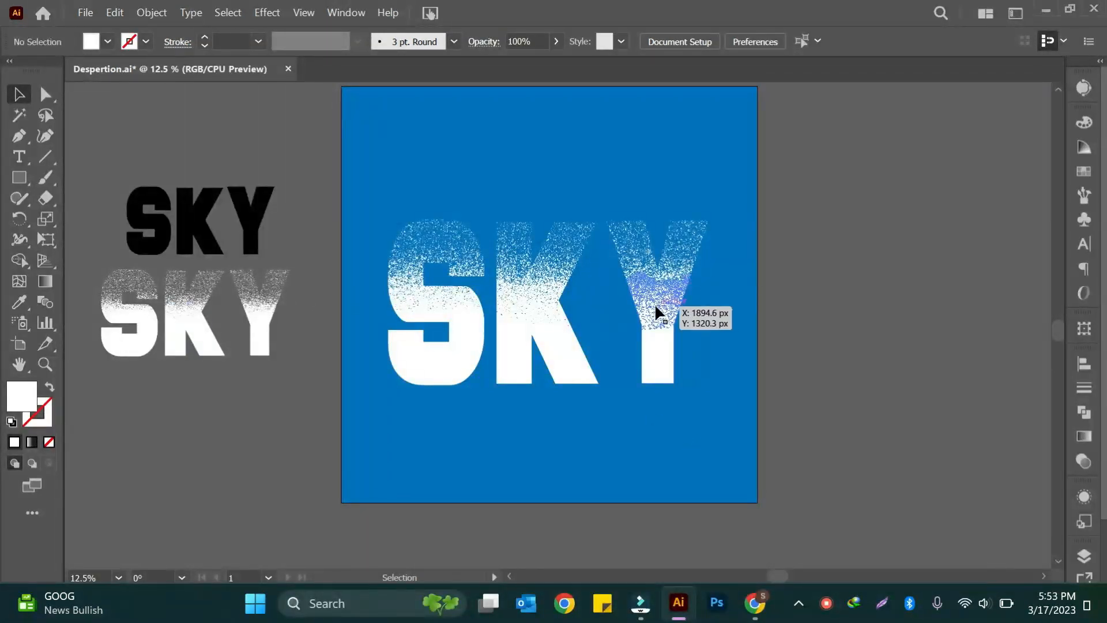
Examine the grainy dispersion on the white SKY letters up close
key(a)
key(ctrl+equal)
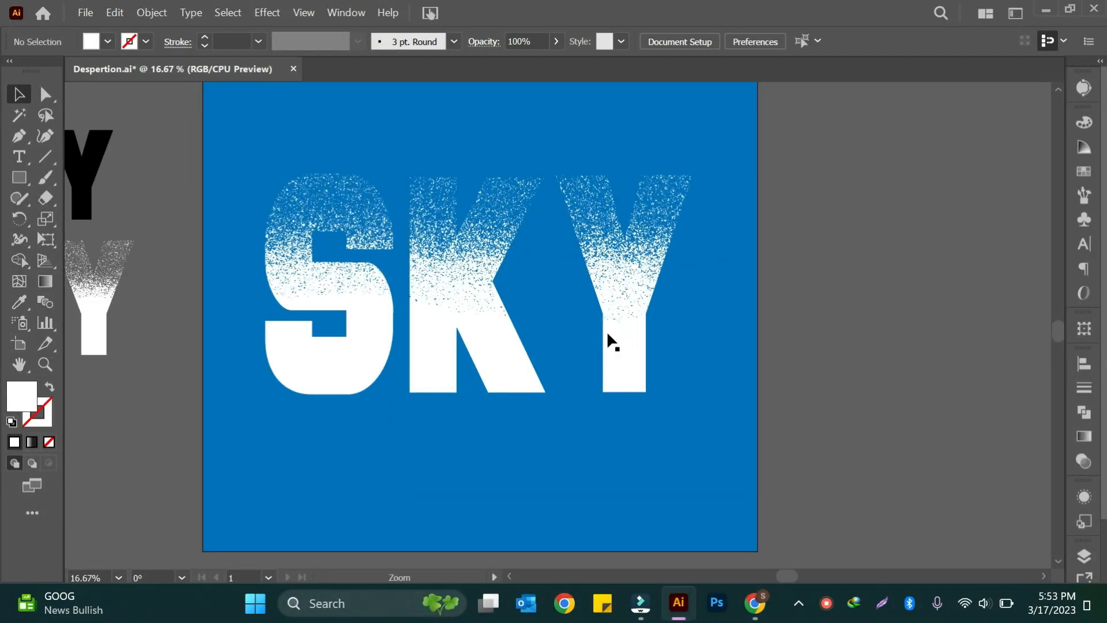
scroll(607, 331, up, 2)
scroll(606, 330, left, 4)
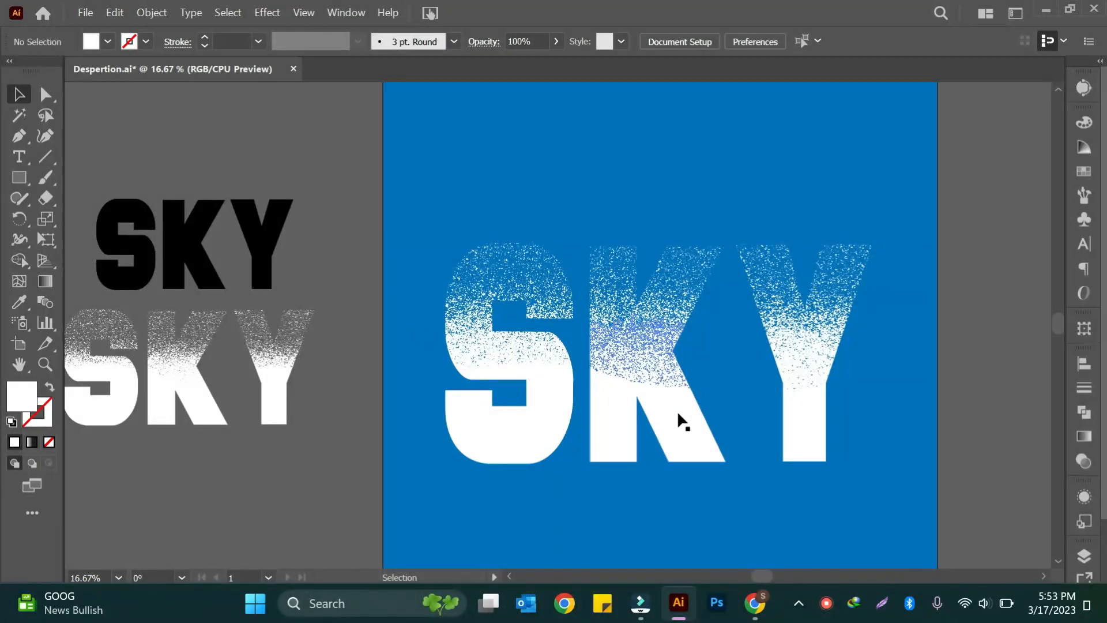
click(807, 411)
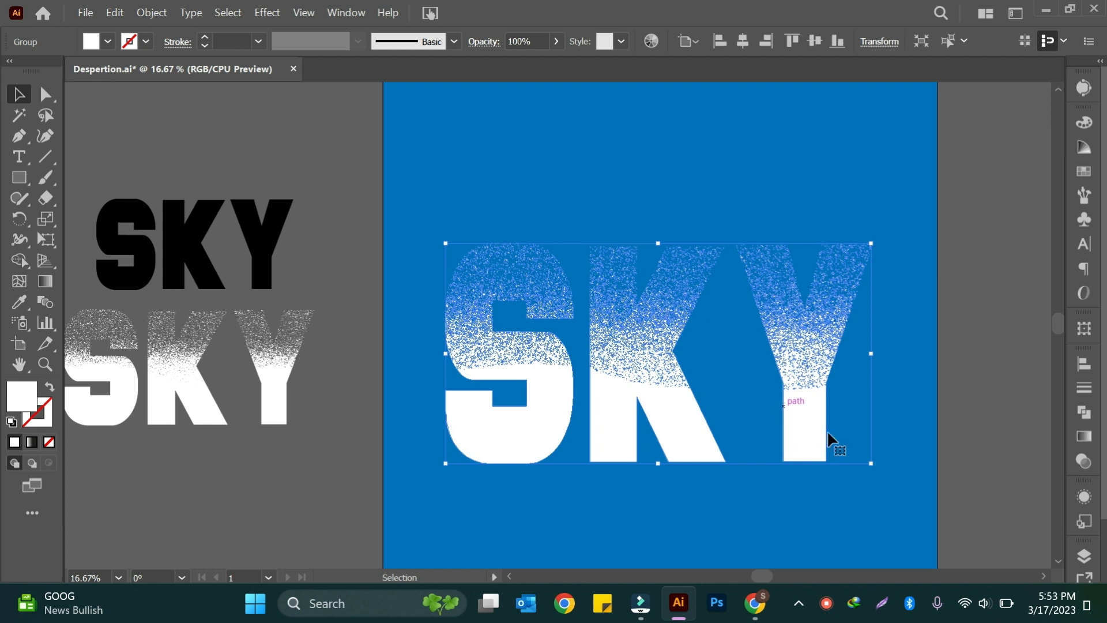
click(886, 431)
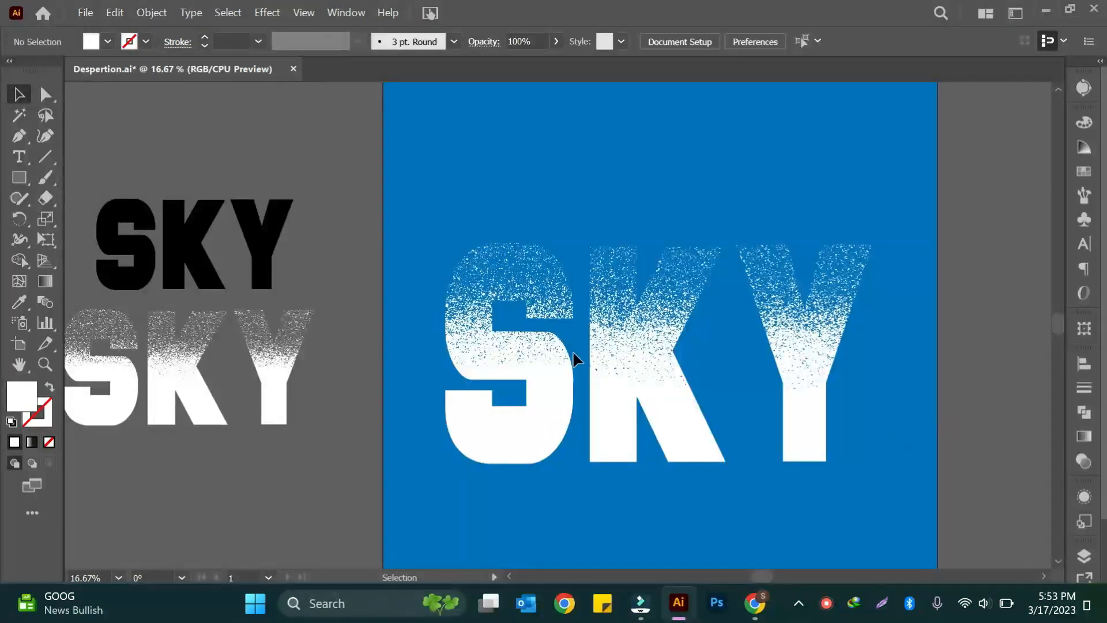